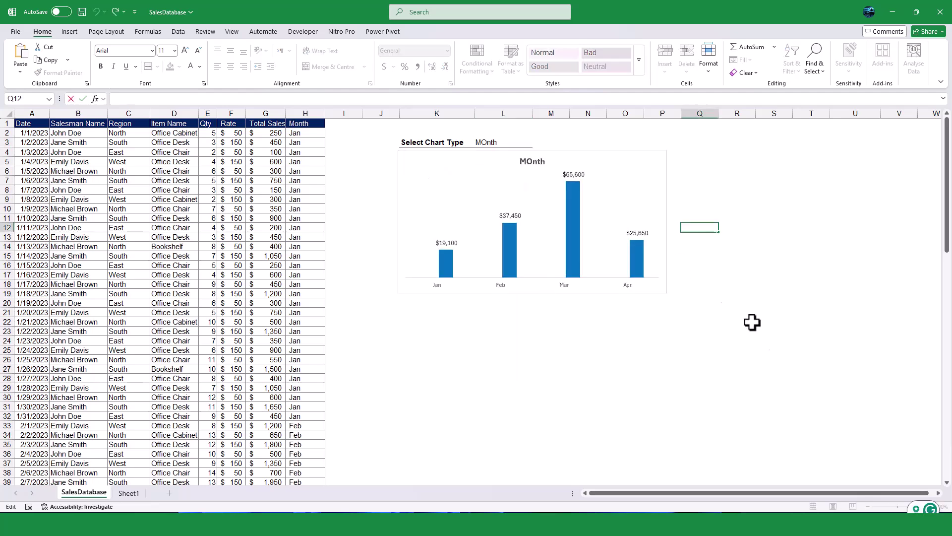
# Step: Switch L3's chart type to Item Name, then Region, and move the chart down to reveal the summary
pyautogui.click(777, 345)
pyautogui.click(481, 141)
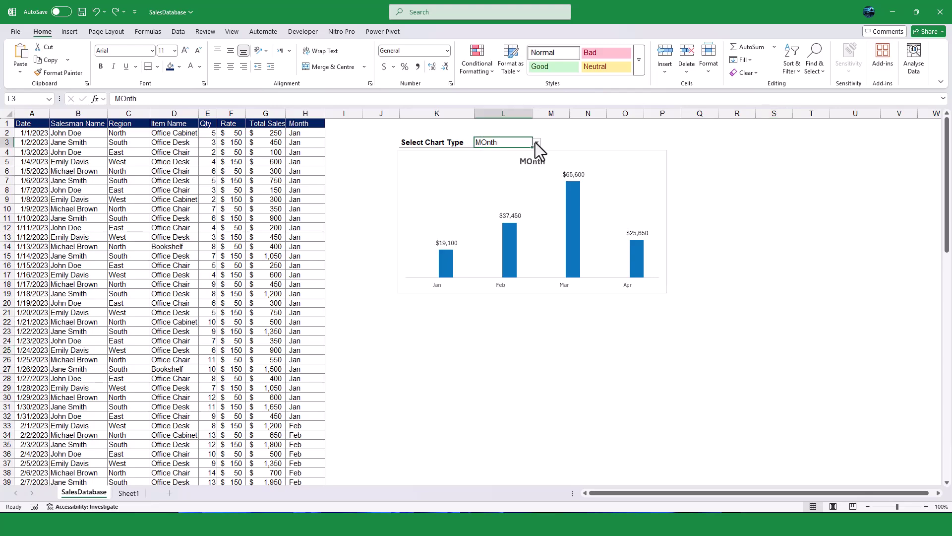
pyautogui.click(537, 141)
pyautogui.click(501, 167)
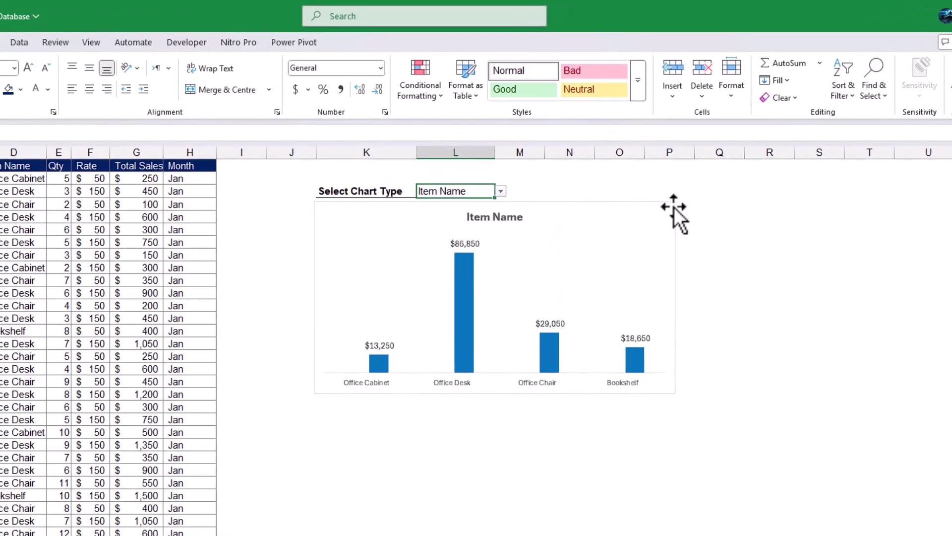
pyautogui.click(505, 191)
pyautogui.click(461, 191)
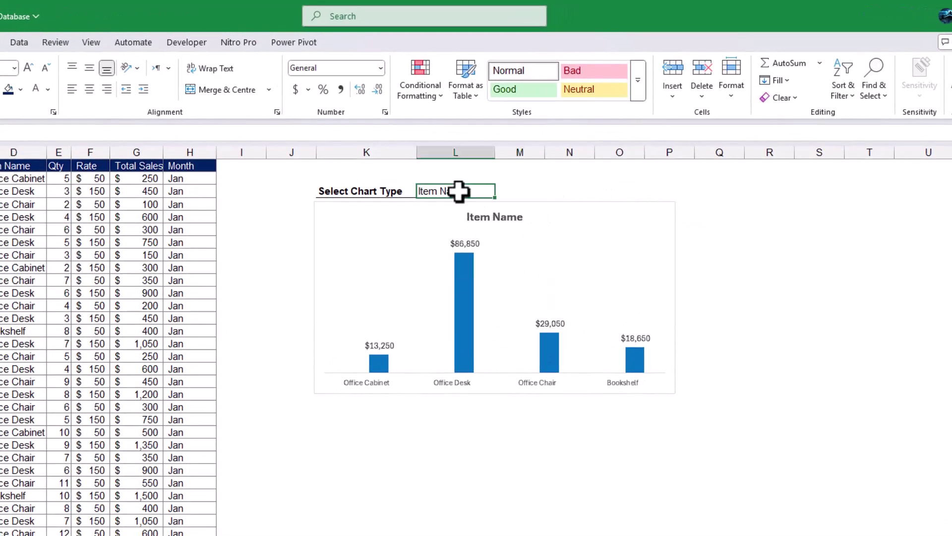
pyautogui.click(500, 192)
pyautogui.click(448, 216)
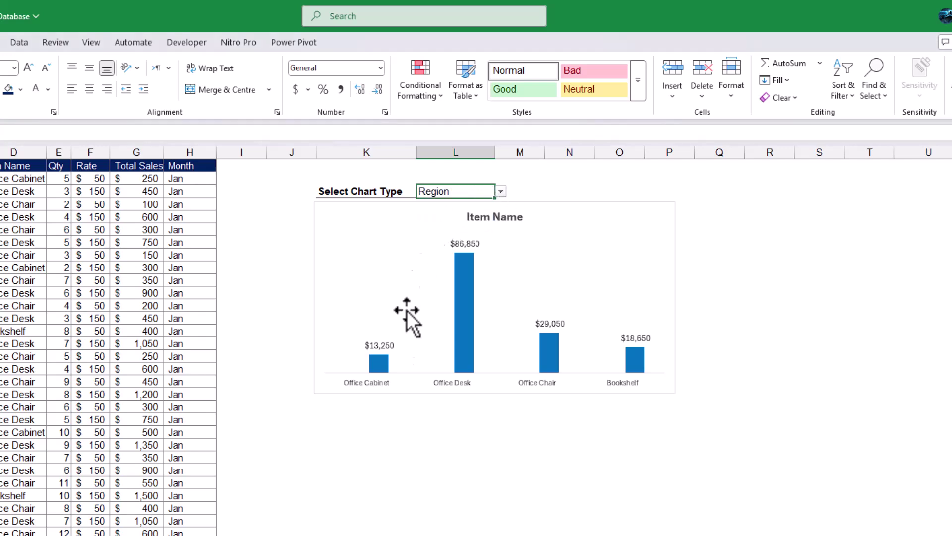
pyautogui.moveTo(542, 213); pyautogui.dragTo(540, 353)
# Step: Switch L3 to Item Name, then MOnth, then delete the column chart
pyautogui.click(488, 189)
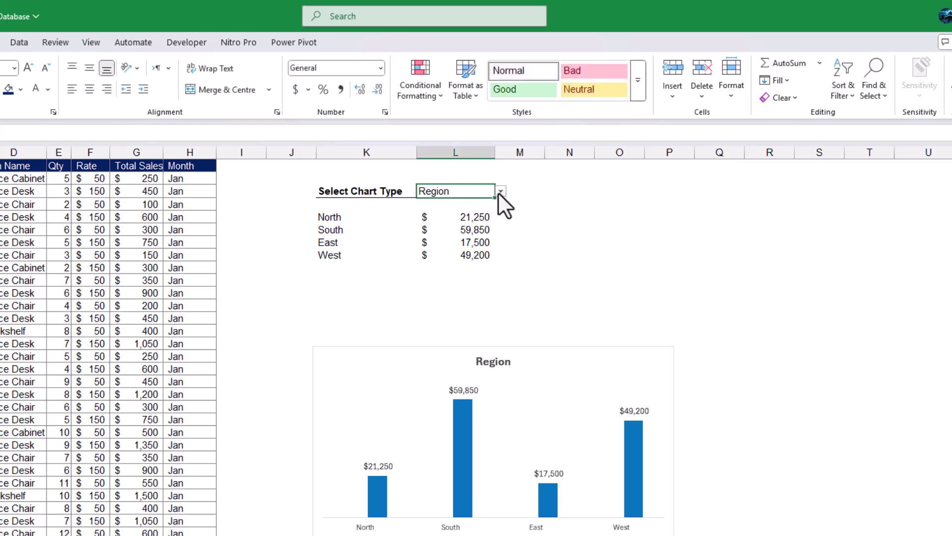
pyautogui.click(500, 191)
pyautogui.click(478, 224)
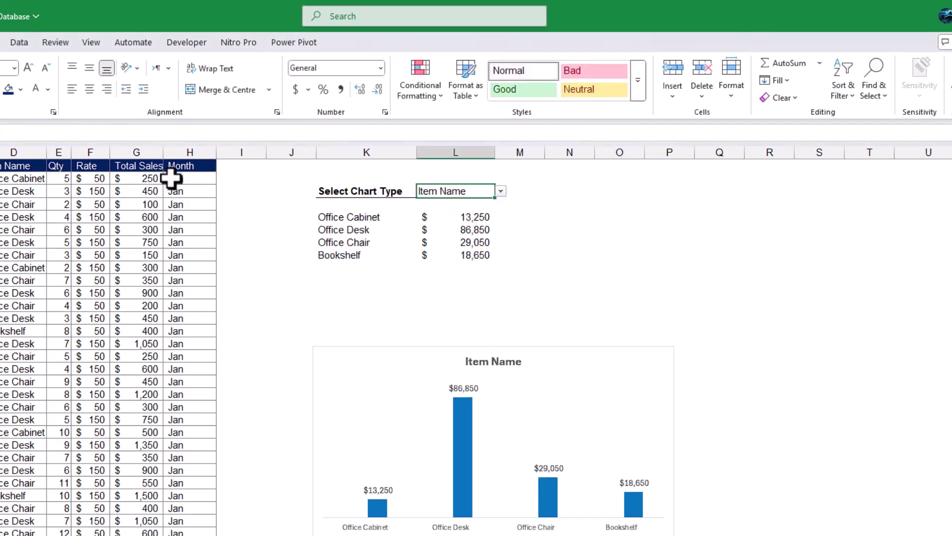
pyautogui.click(501, 192)
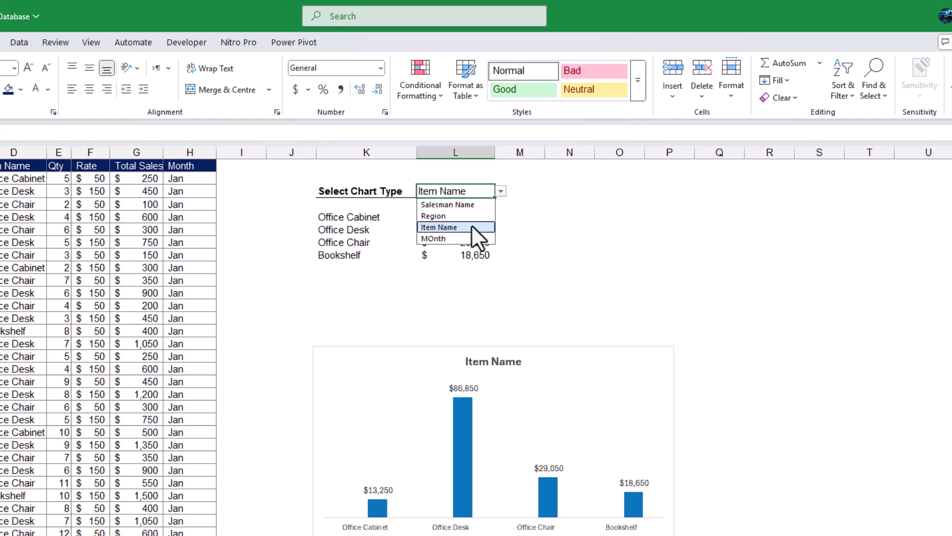
pyautogui.click(461, 237)
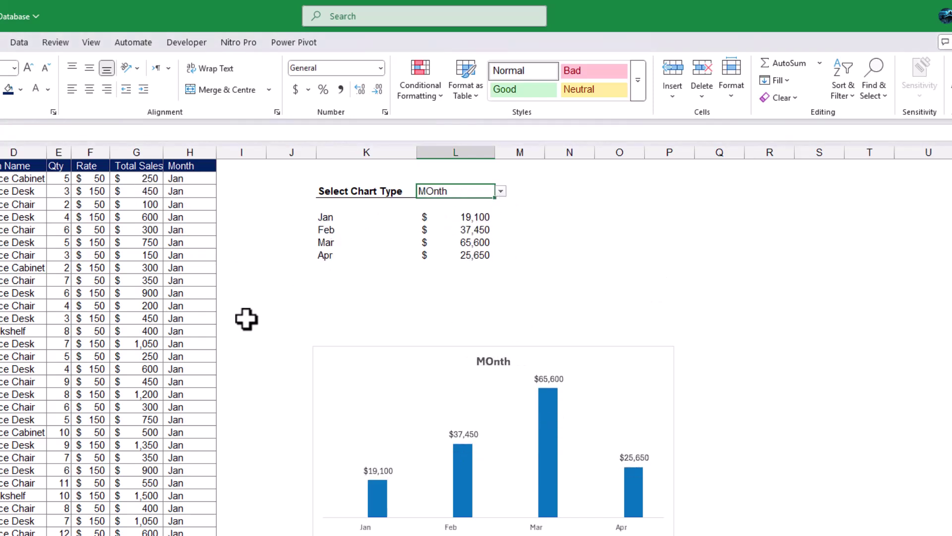
pyautogui.click(446, 354)
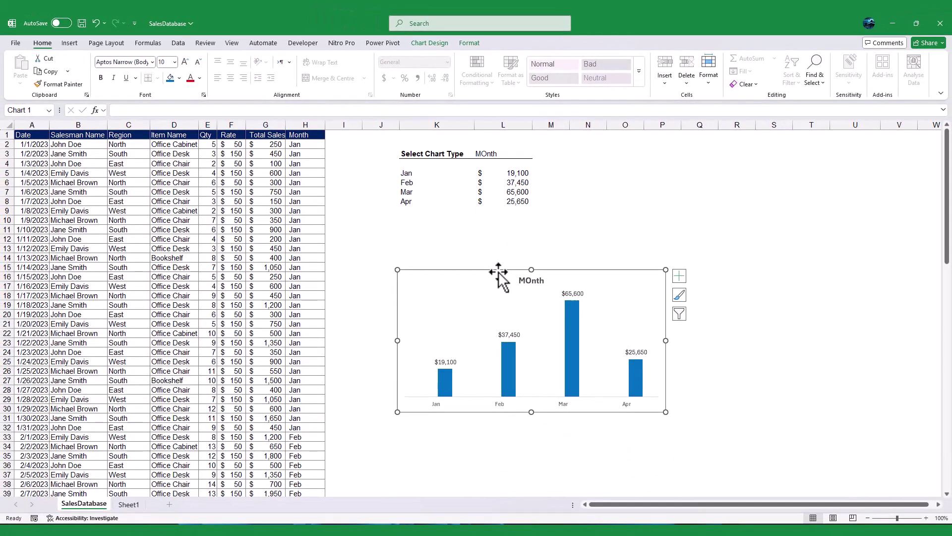
pyautogui.press('Delete')
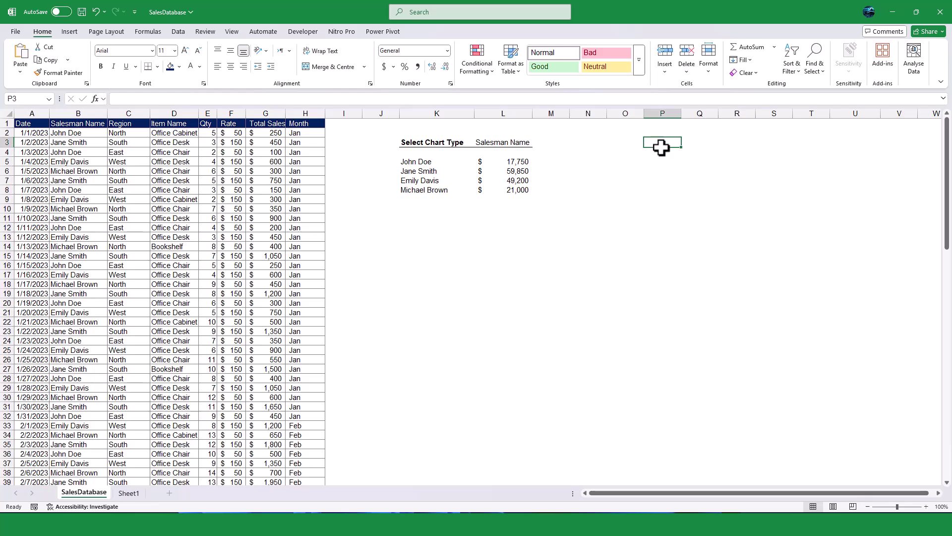
# Step: Open Data Validation for P3, set Allow to List, and type the source 'Salesman Name, Region, Ite…'
pyautogui.rightClick(659, 143)
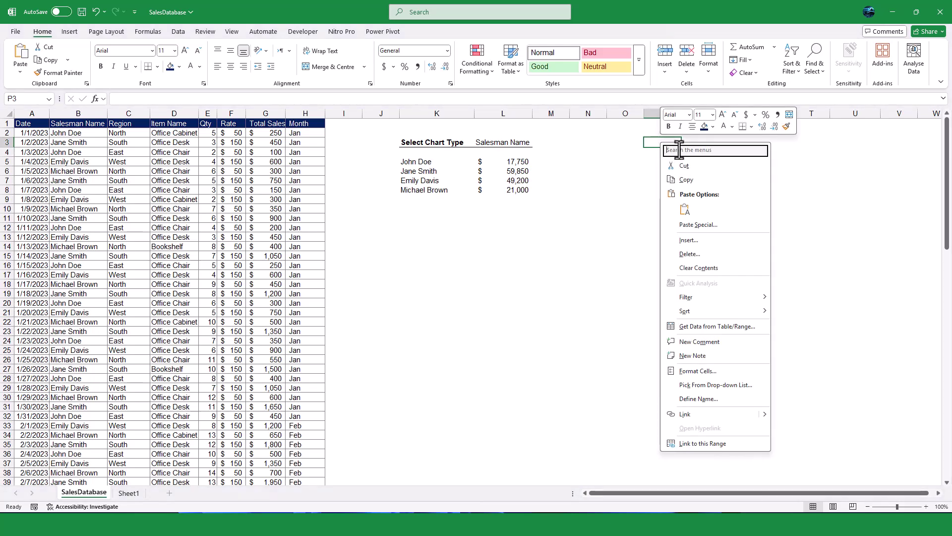
pyautogui.write('da')
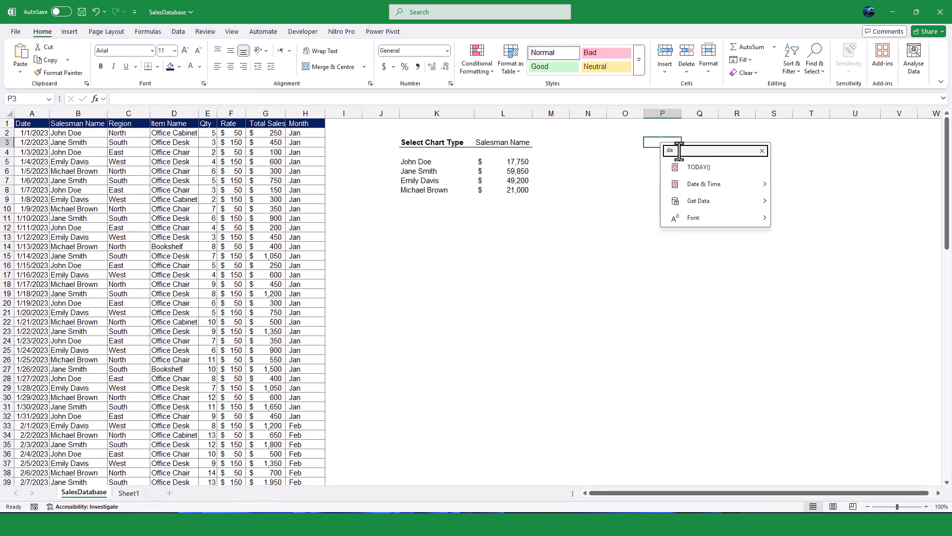
pyautogui.write('ta v')
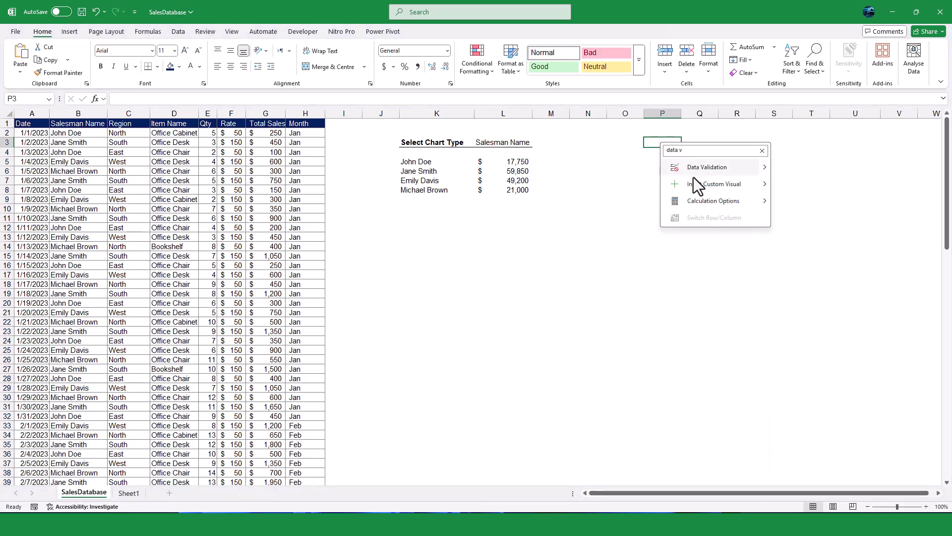
pyautogui.click(696, 167)
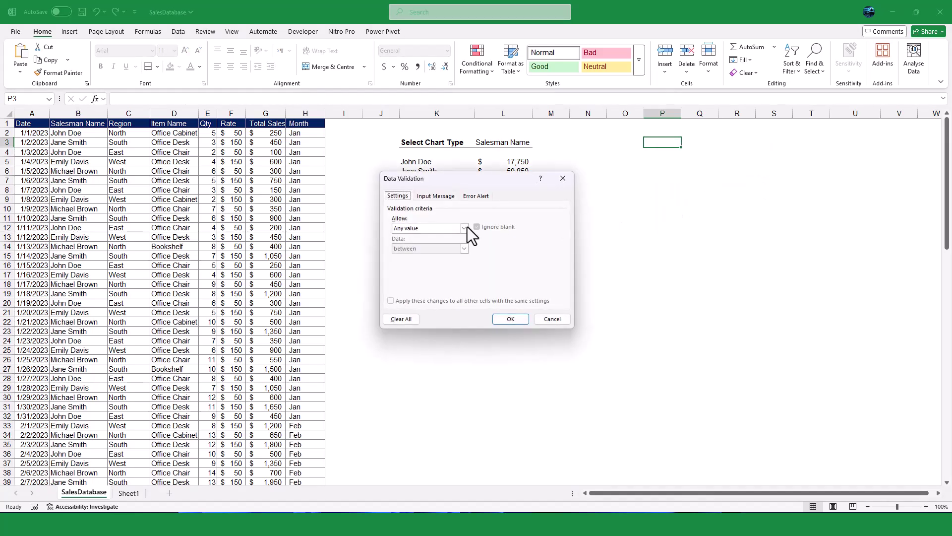
pyautogui.click(450, 227)
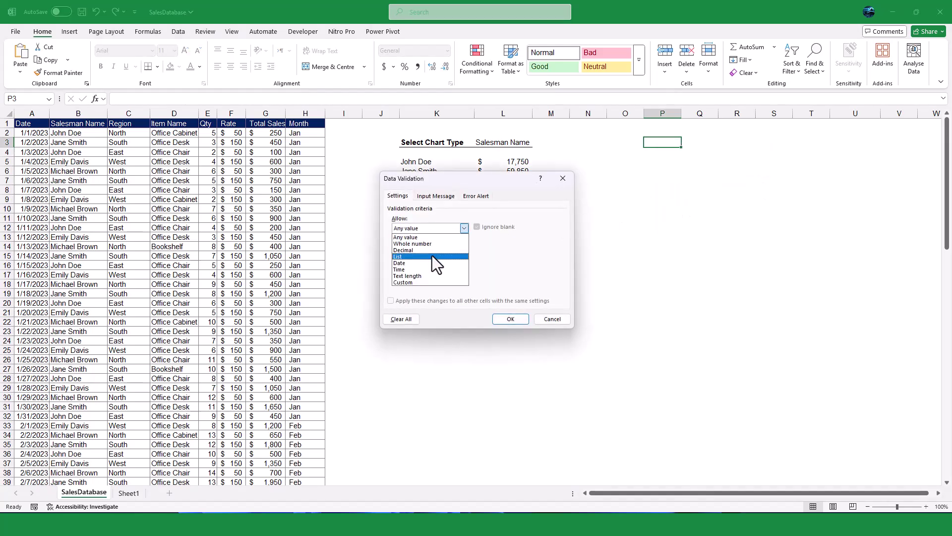
pyautogui.click(432, 255)
pyautogui.click(482, 268)
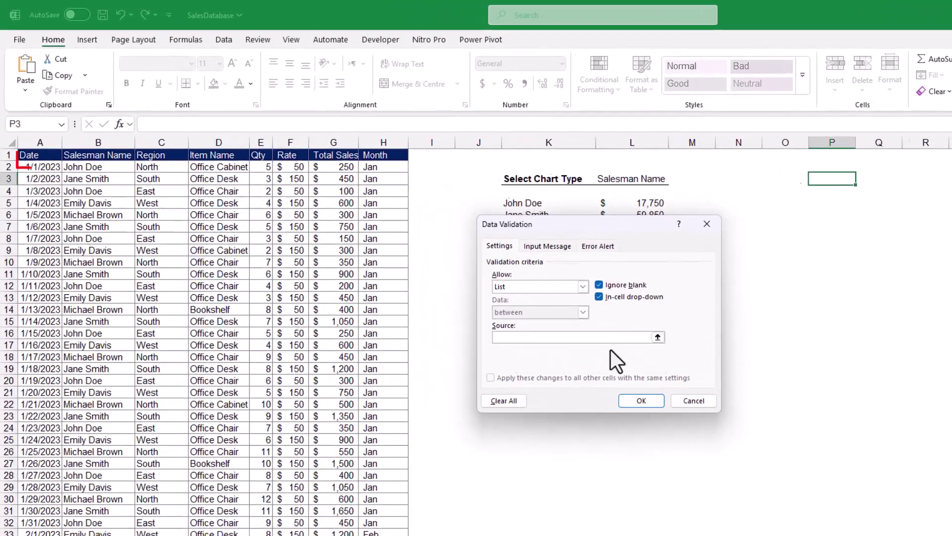
pyautogui.write('Sales')
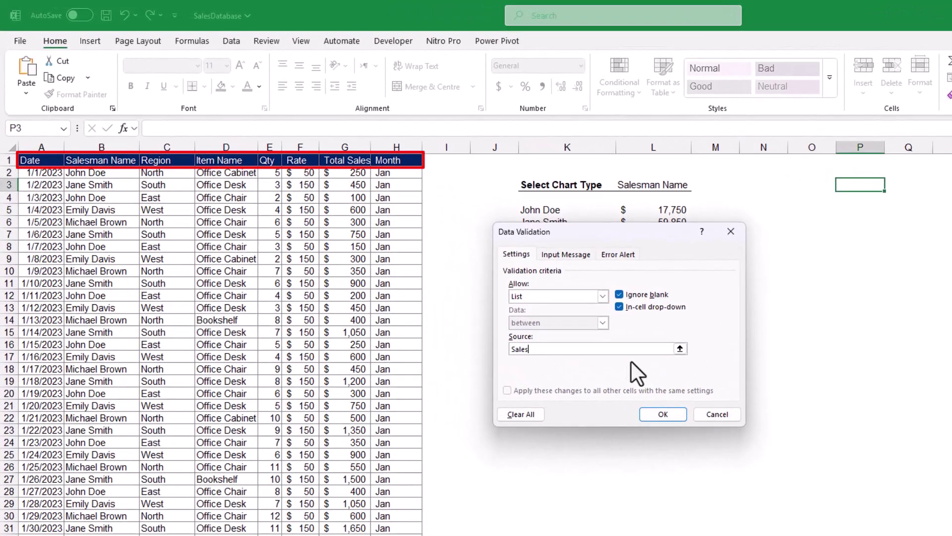
pyautogui.write('man N')
pyautogui.press('BackSpace')
pyautogui.write('NameName, Region,')
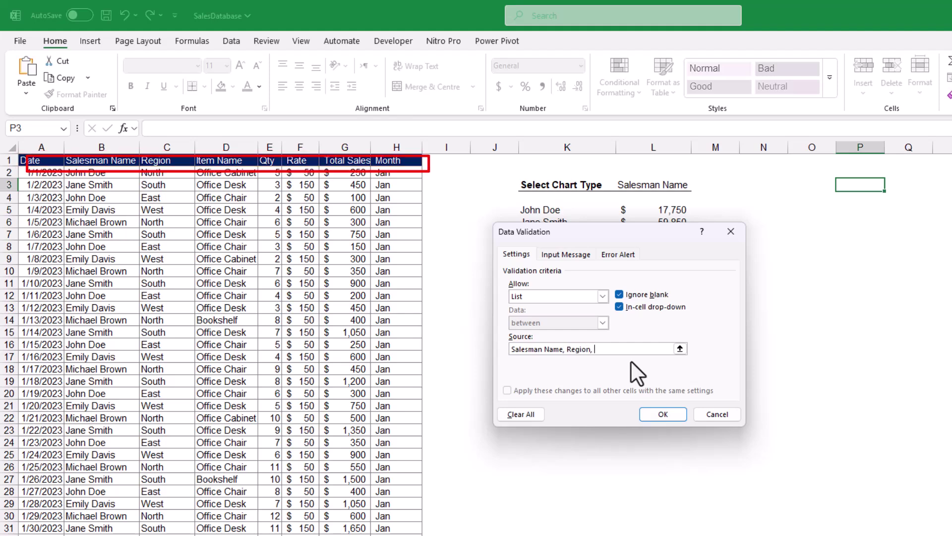
pyautogui.write(' Ite')
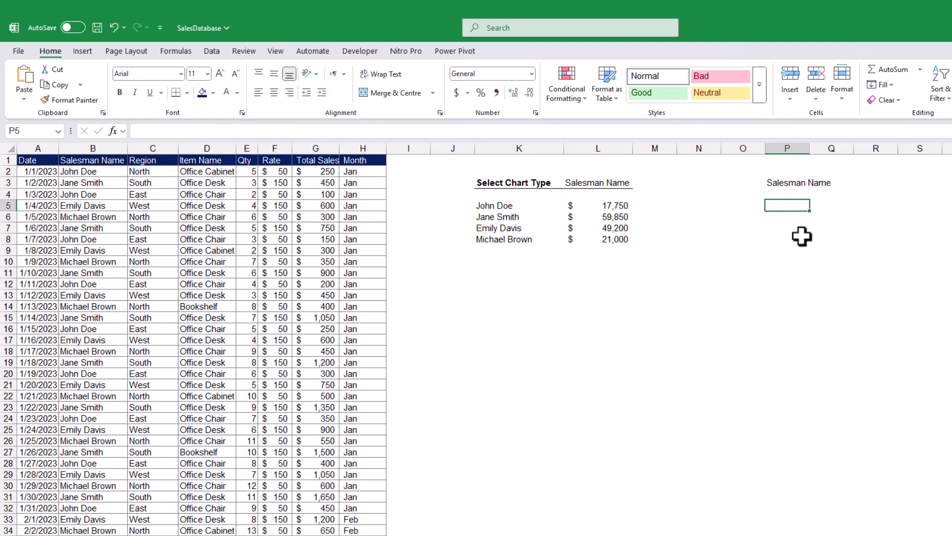
# Step: Start P5's formula as =CHOOSECOLS over the data range A2:H101
pyautogui.write('=choo')
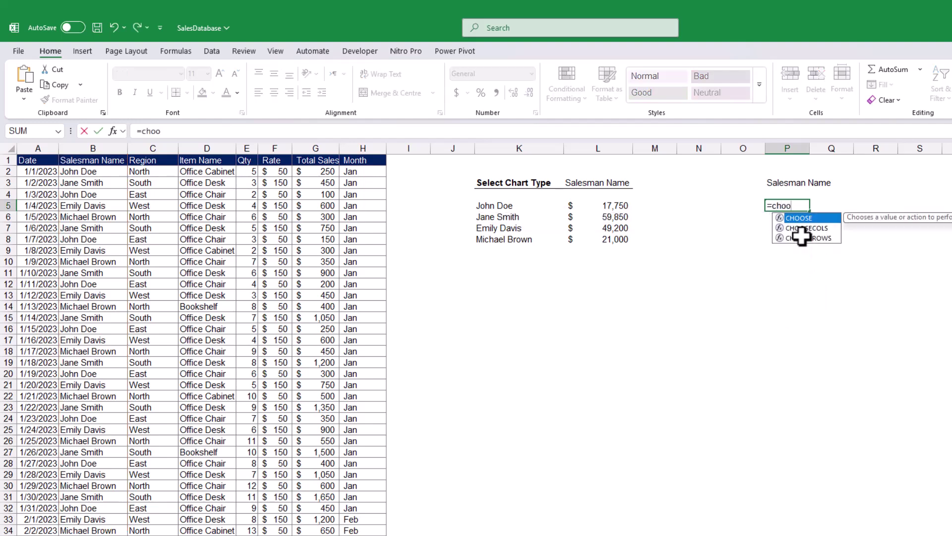
pyautogui.doubleClick(802, 229)
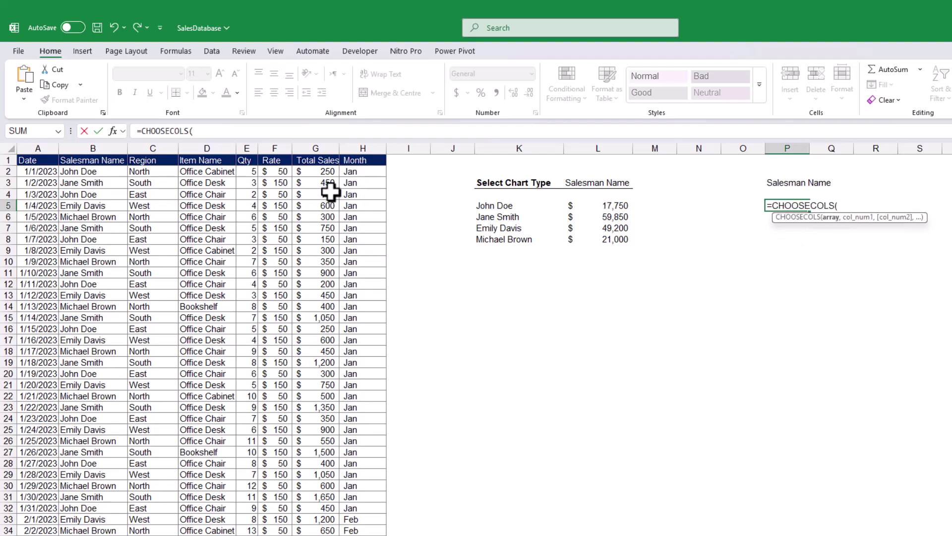
pyautogui.click(45, 172)
pyautogui.hotkey('ctrl', 'shift', 'End')
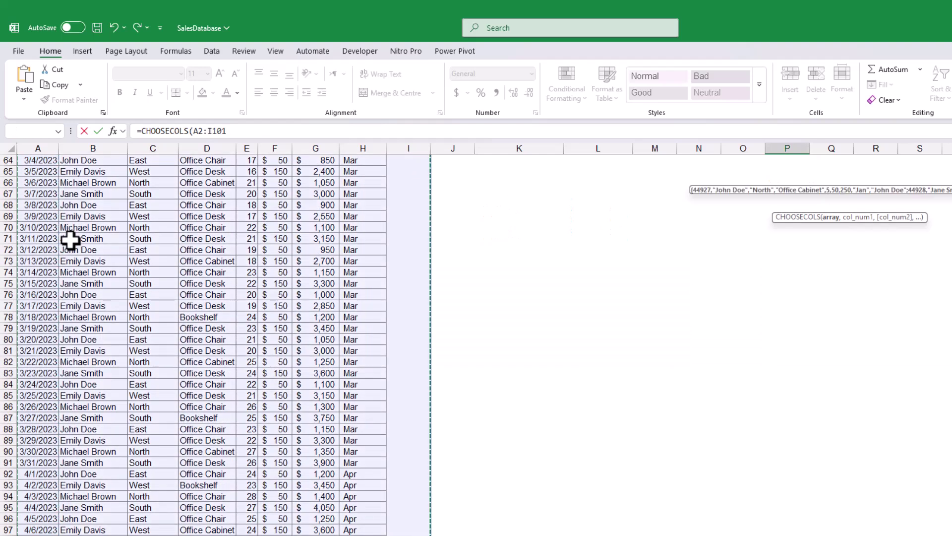
pyautogui.hotkey('shift', 'Left')
pyautogui.write(',')
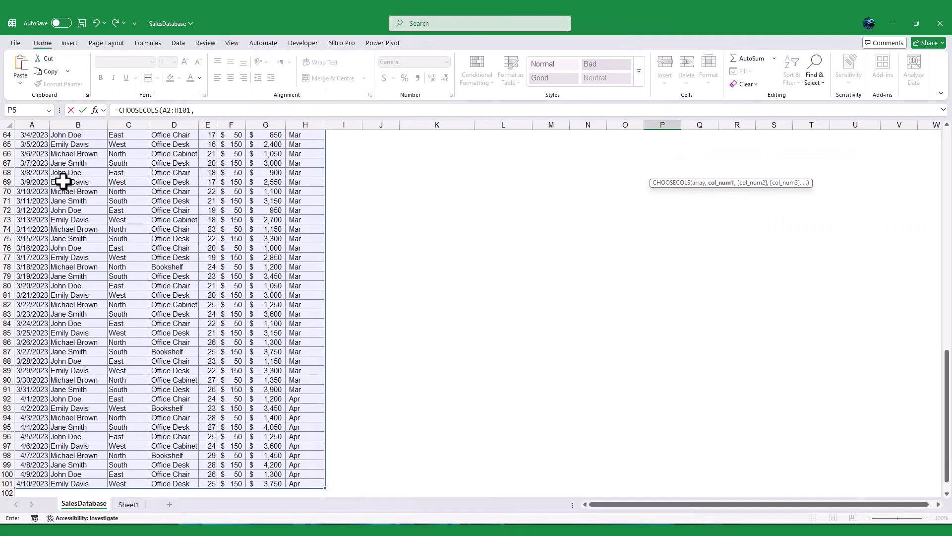
pyautogui.press('Up')
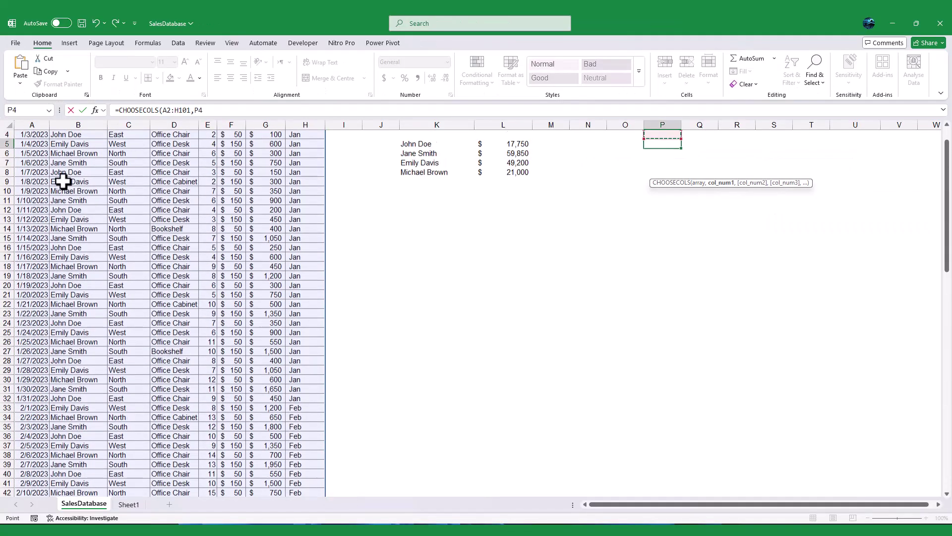
pyautogui.press('BackSpace')
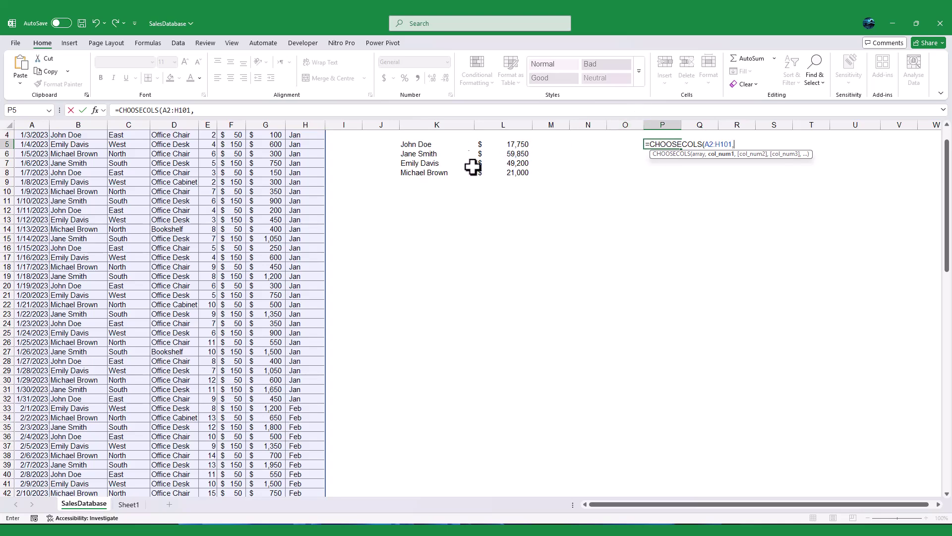
pyautogui.scroll(1, 491, 174)
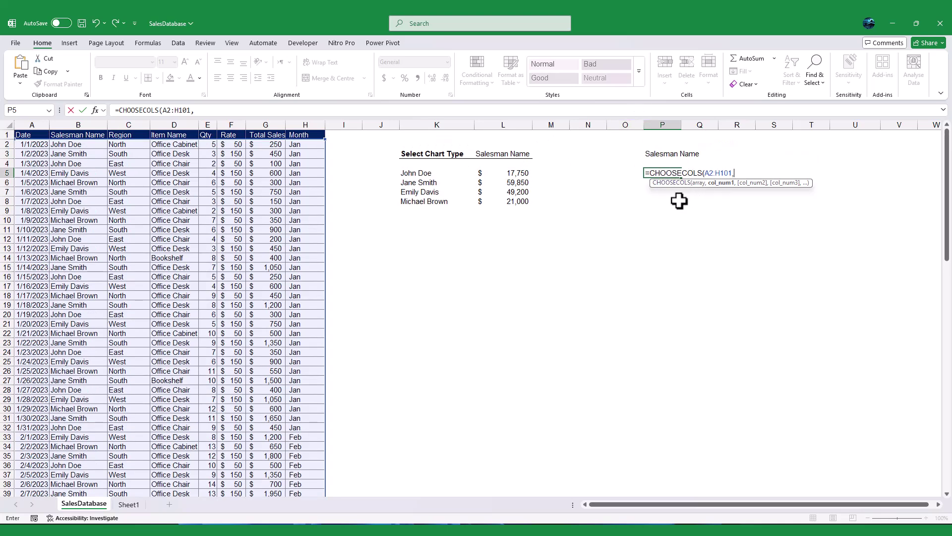
# Step: Add MATCH(P3,A1:H1,0) with exact match as the CHOOSECOLS column number
pyautogui.write('MATCH(')
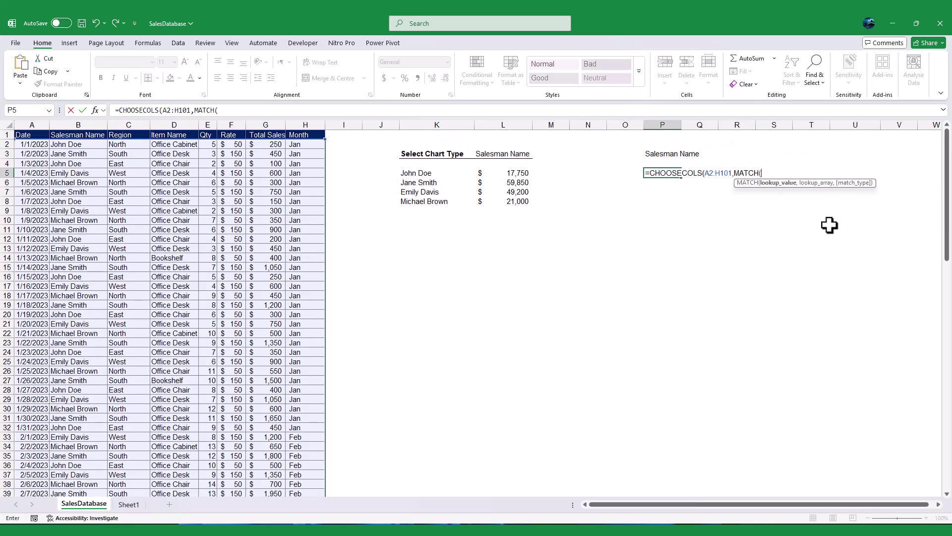
pyautogui.click(672, 153)
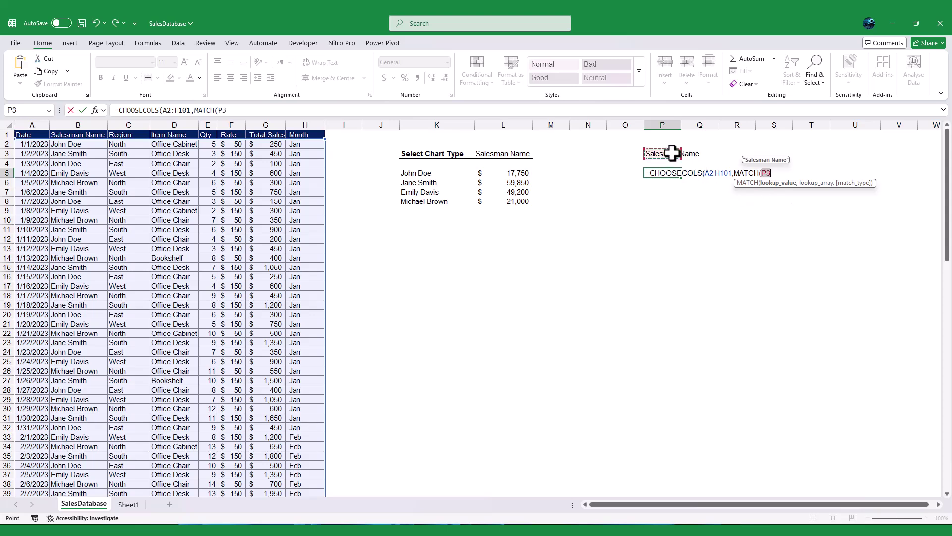
pyautogui.write(',')
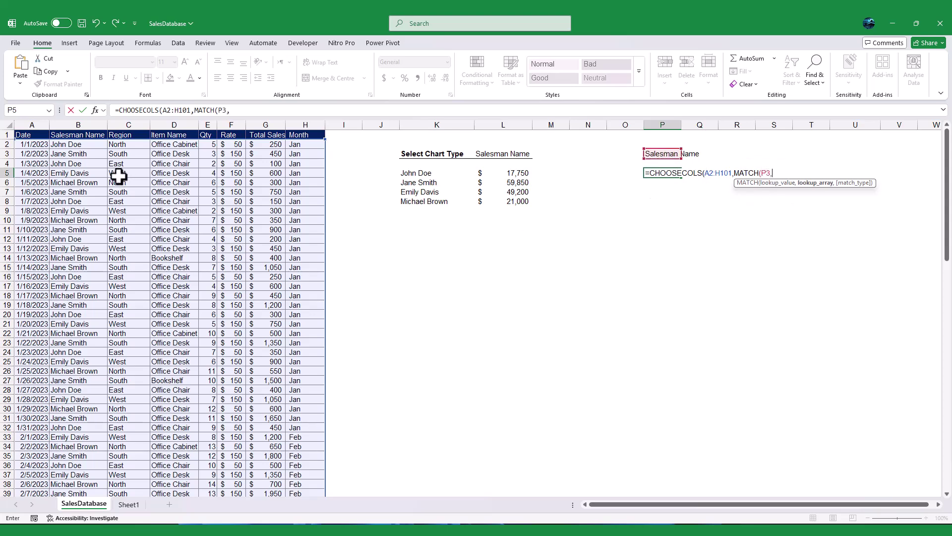
pyautogui.click(34, 135)
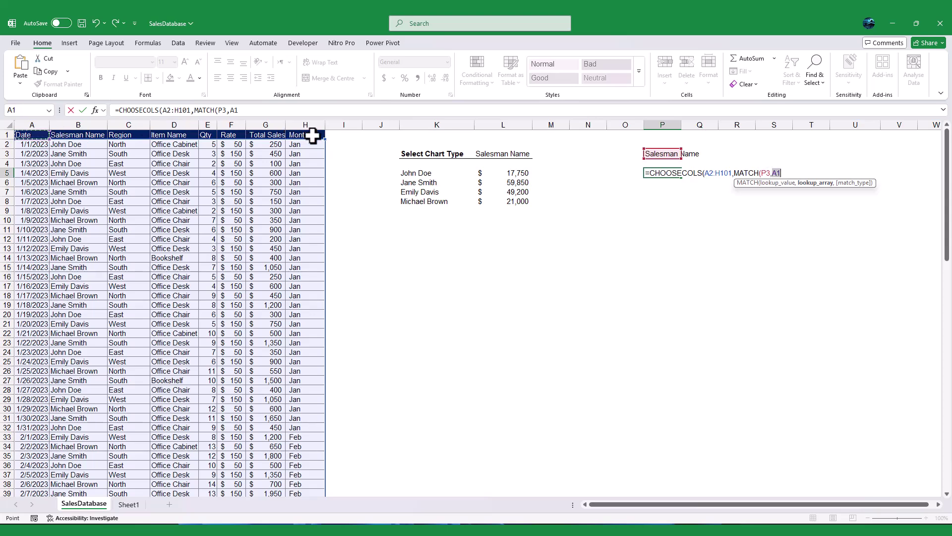
pyautogui.moveTo(312, 135); pyautogui.dragTo(315, 136)
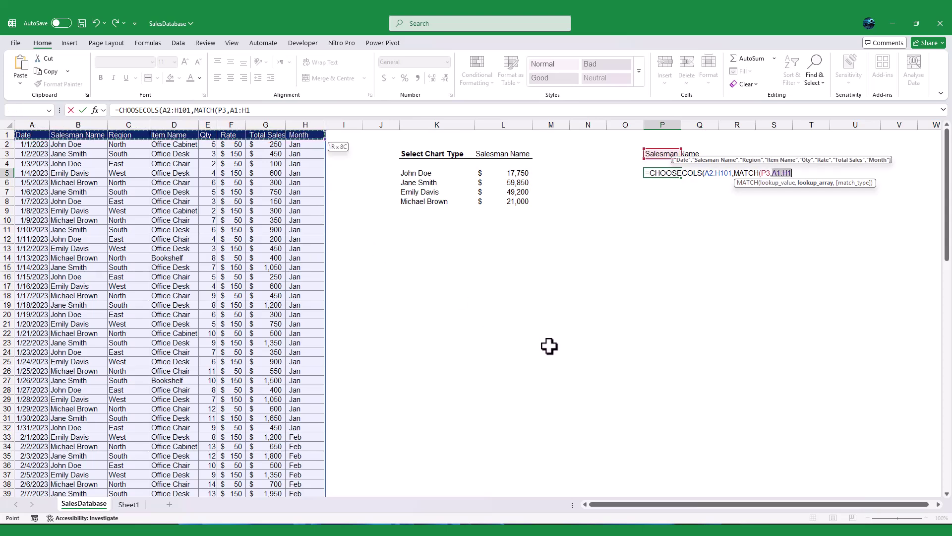
pyautogui.write(',')
pyautogui.press('Down')
pyautogui.press('Tab')
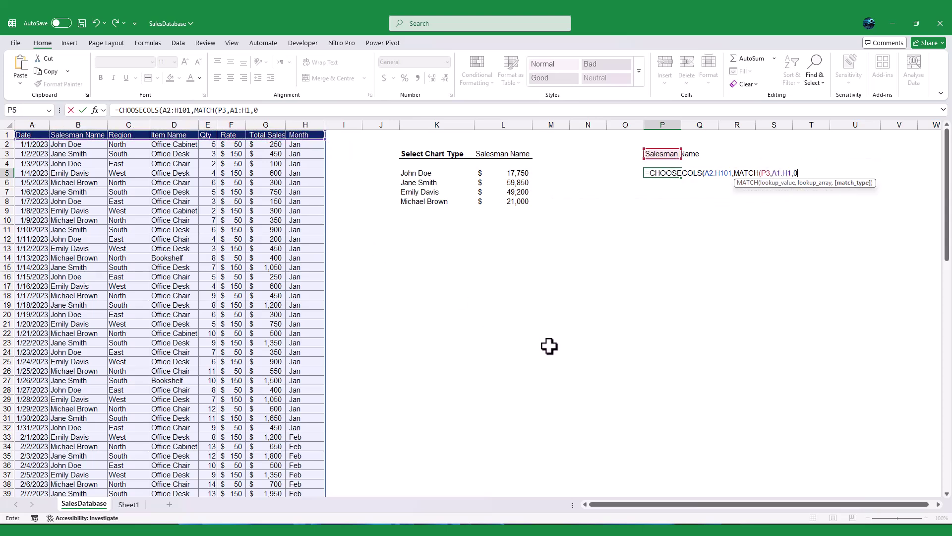
pyautogui.write(')')
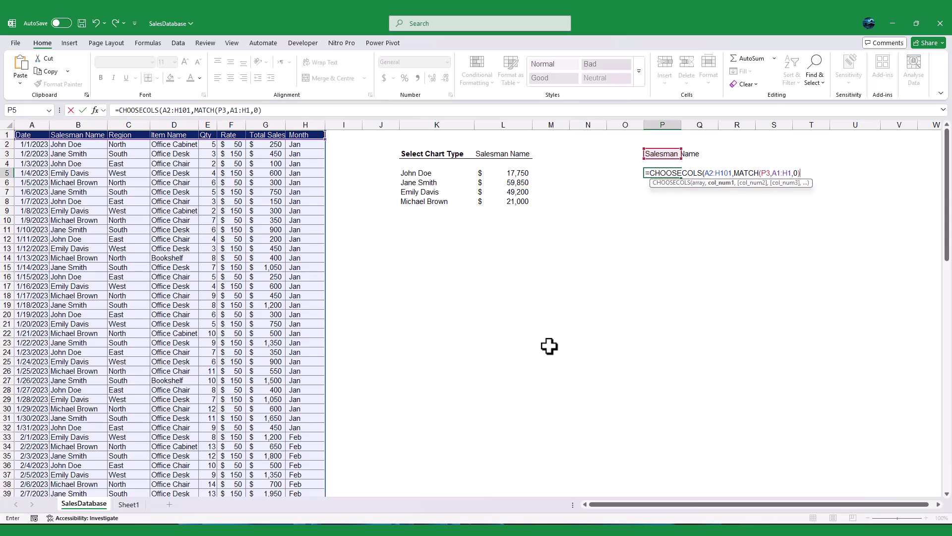
pyautogui.write(')')
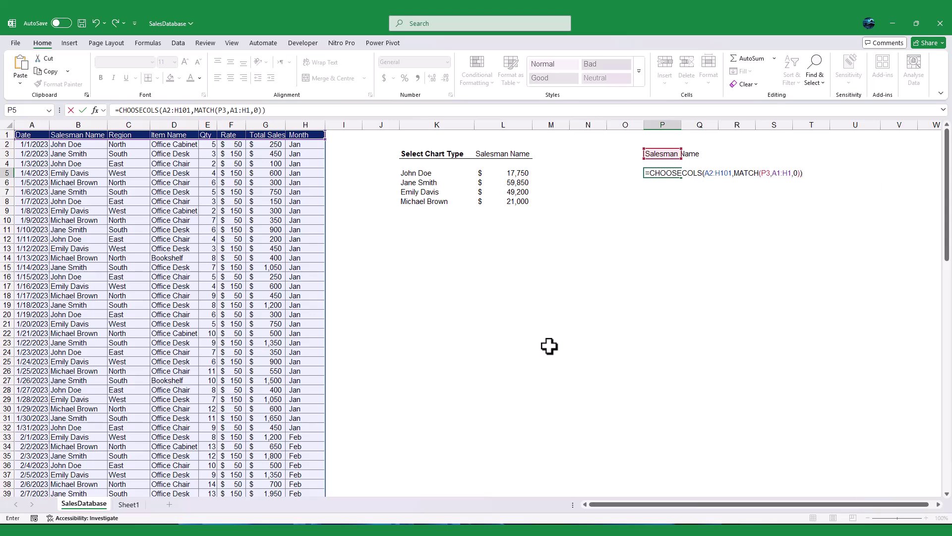
# Step: Commit P5's formula and test P3's dropdown with Region, then Item Name
pyautogui.press('Return')
pyautogui.click(664, 154)
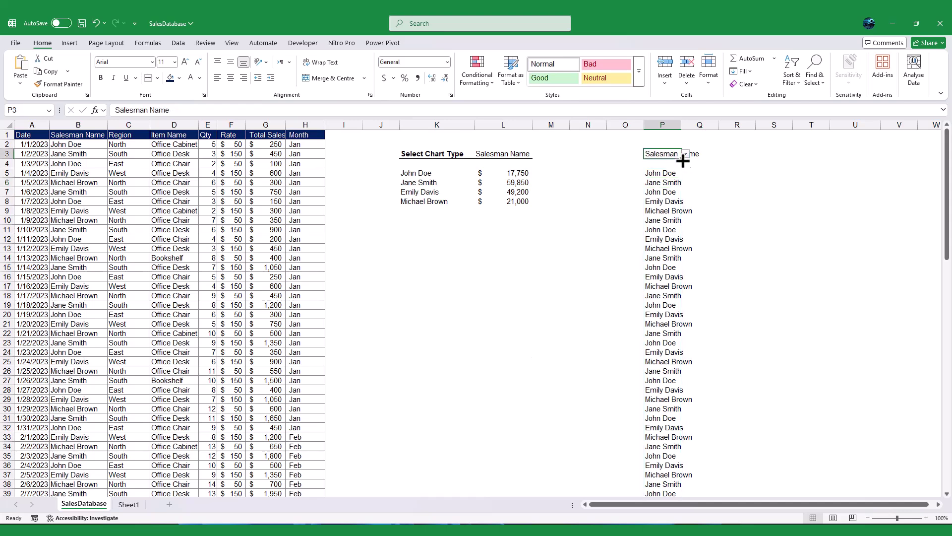
pyautogui.click(686, 154)
pyautogui.click(673, 173)
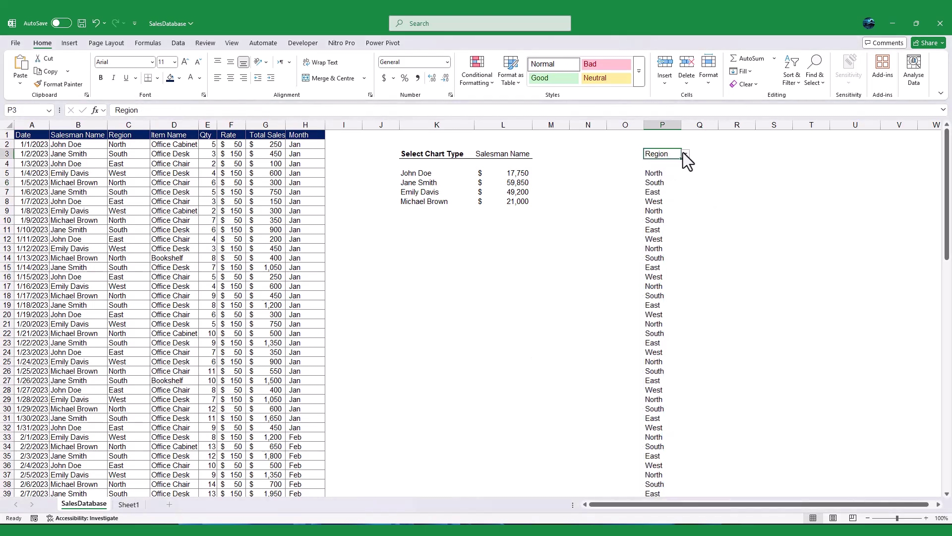
pyautogui.click(686, 154)
pyautogui.click(668, 181)
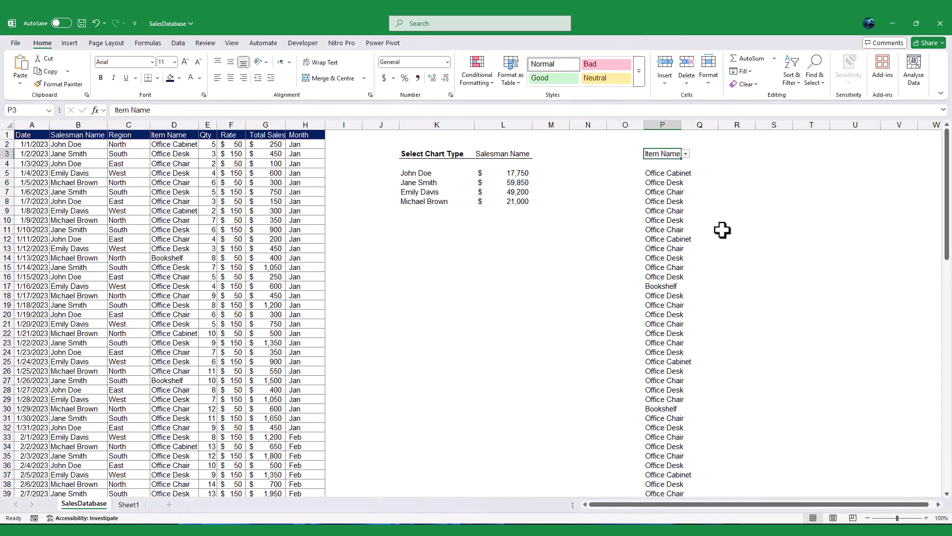
# Step: Wrap P5's formula in UNIQUE() so each entry appears only once
pyautogui.click(661, 172)
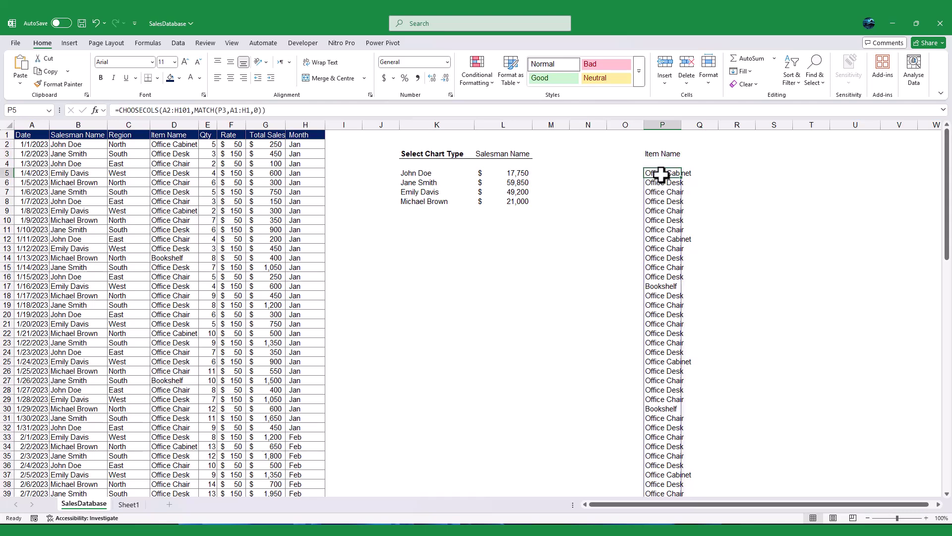
pyautogui.click(120, 110)
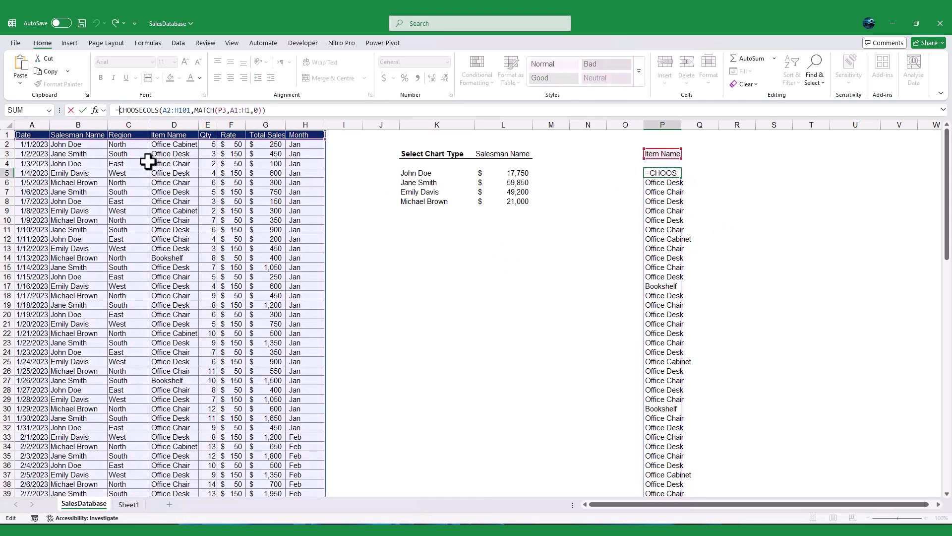
pyautogui.write('UNIQUE(')
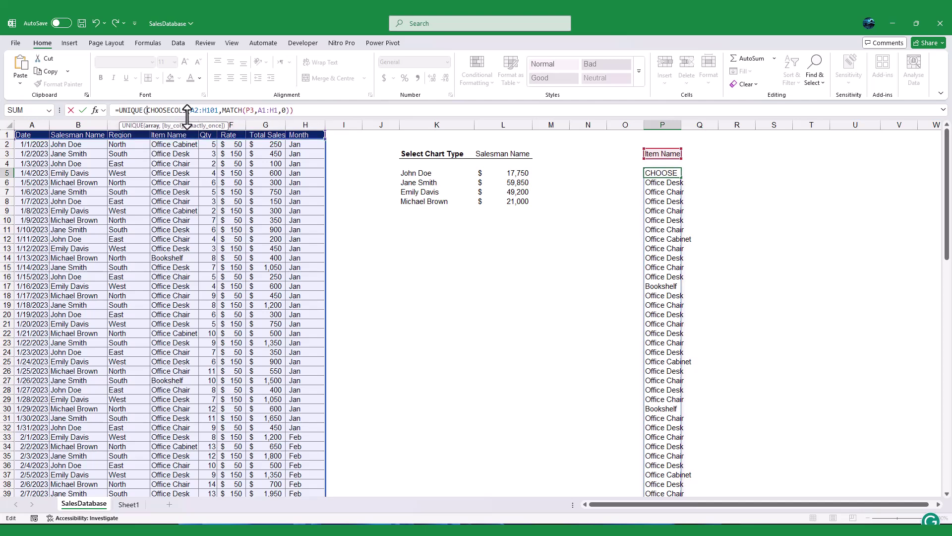
pyautogui.click(290, 110)
pyautogui.write(')')
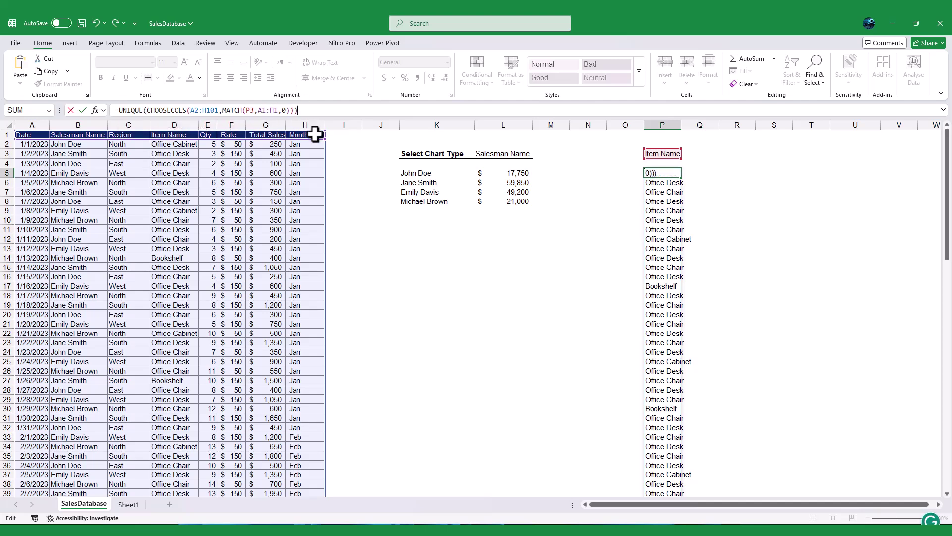
pyautogui.press('Return')
# Step: Autofit column P to show Office Cabinet, Office Desk, Office Chair and Bookshelf
pyautogui.click(726, 258)
pyautogui.doubleClick(681, 124)
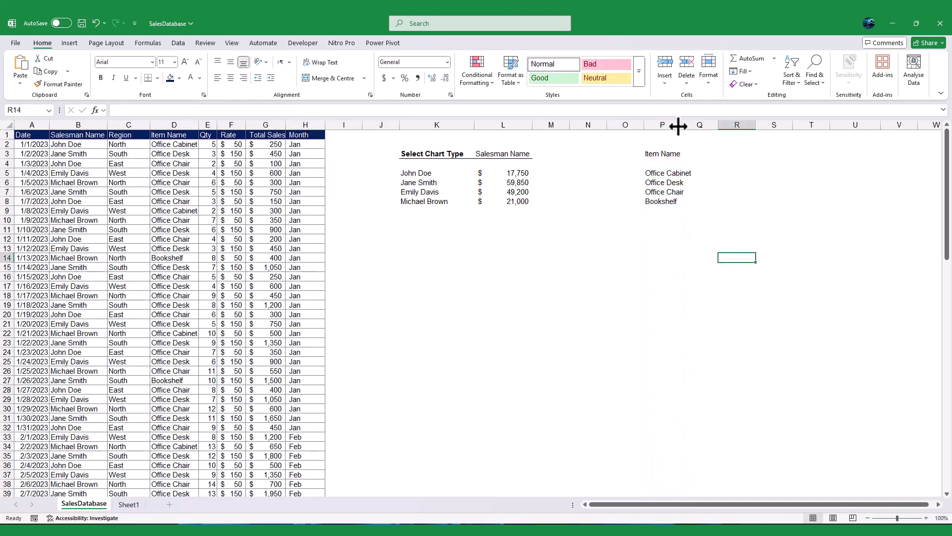
pyautogui.click(687, 170)
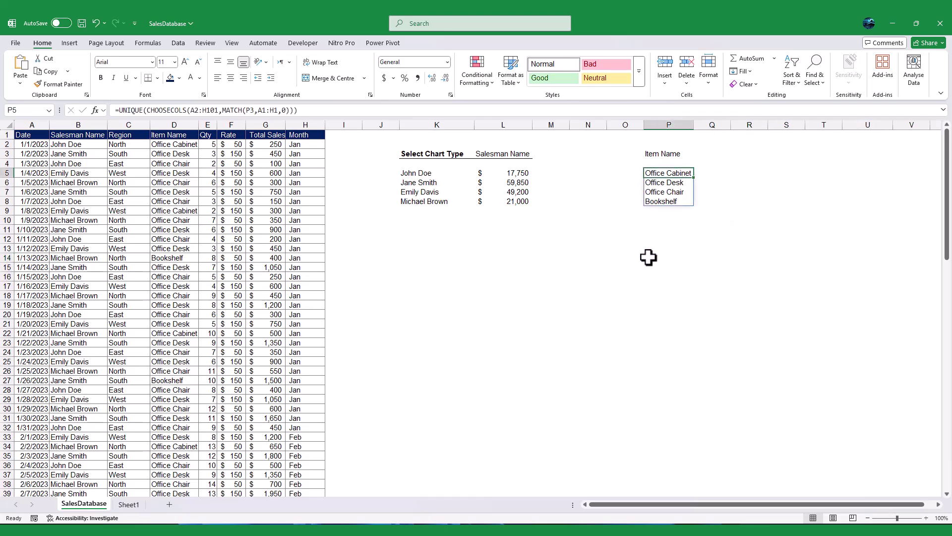
pyautogui.click(672, 282)
pyautogui.click(714, 174)
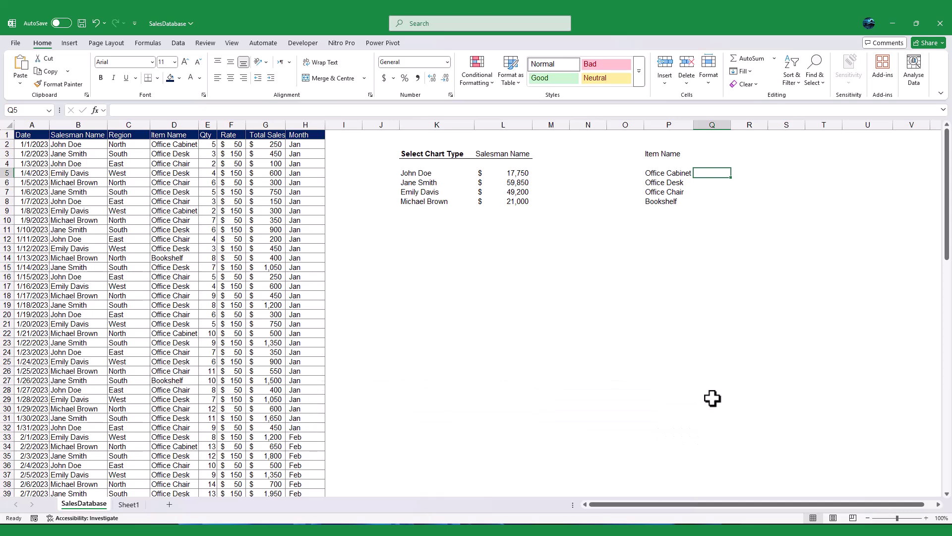
# Step: Start Q5's =FILTER($G$2:$G$101, formula and store it temporarily as text
pyautogui.write('=FILTER(')
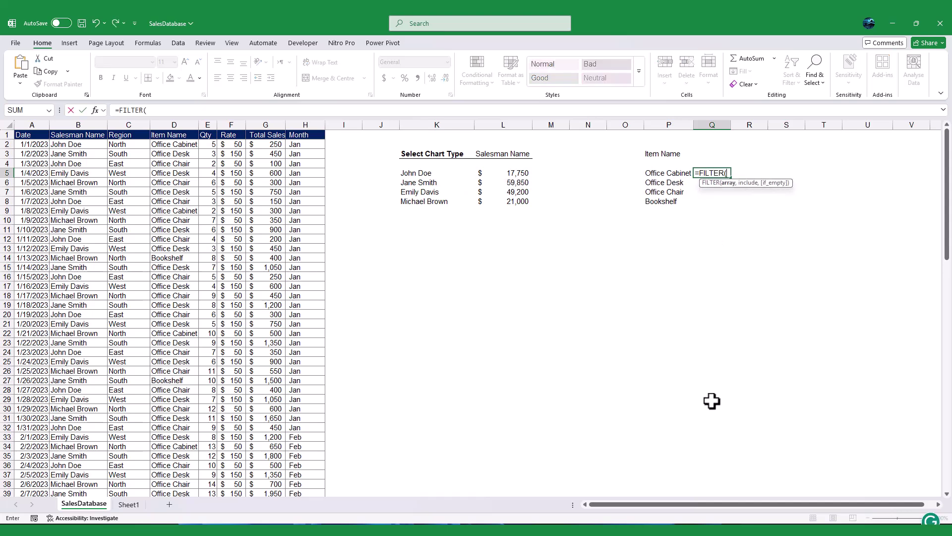
pyautogui.click(263, 145)
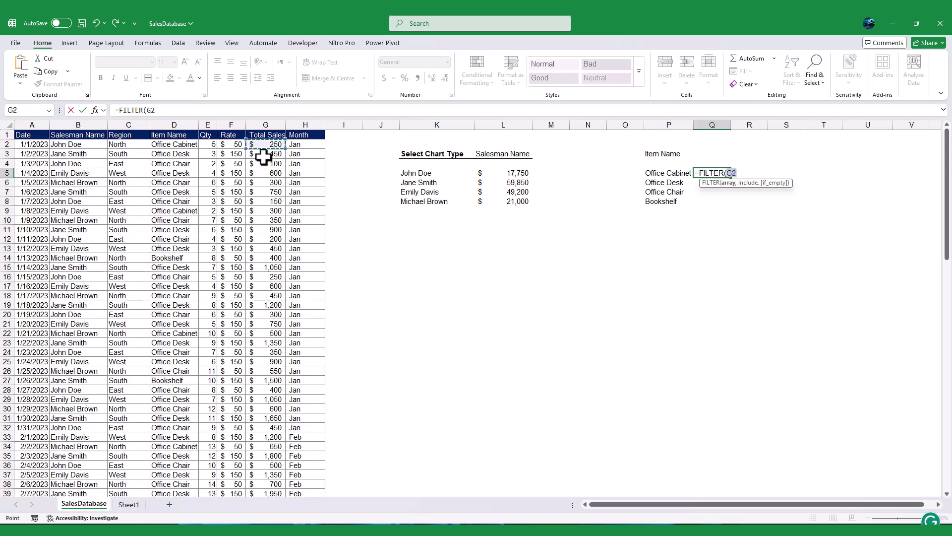
pyautogui.hotkey('ctrl', 'shift', 'Down')
pyautogui.press('F4')
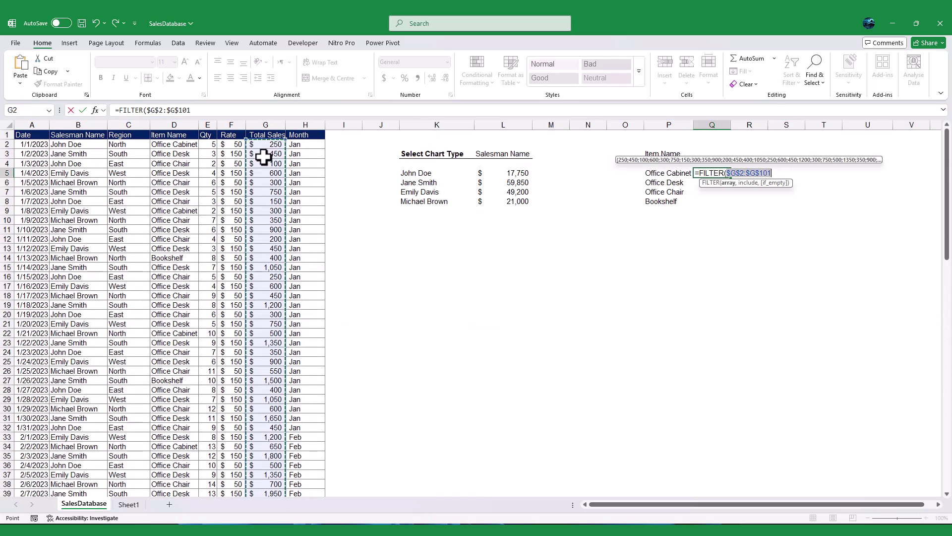
pyautogui.write(',')
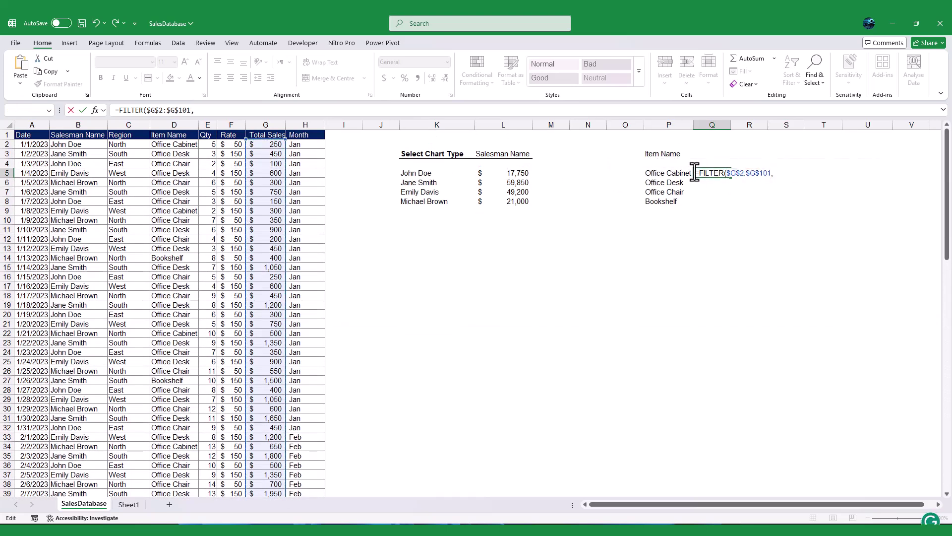
pyautogui.press('Home')
pyautogui.write("'")
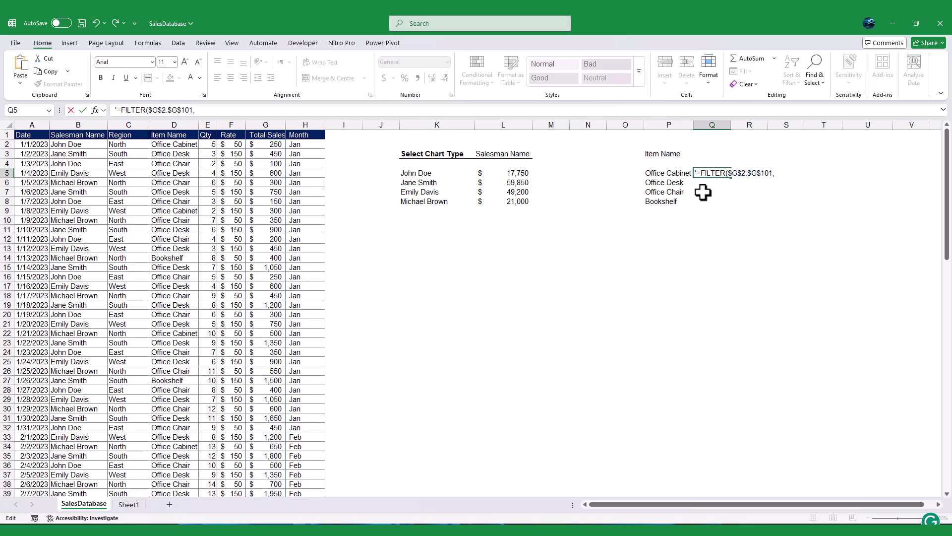
pyautogui.press('Return')
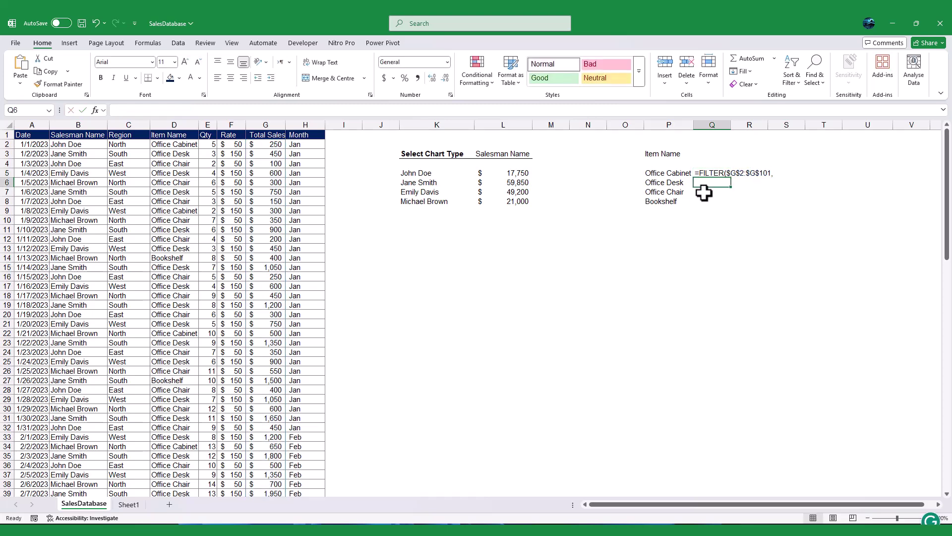
# Step: Copy the CHOOSECOLS(A2:H101,MATCH(P3,A1:H1,0)) part from P5's formula
pyautogui.click(664, 177)
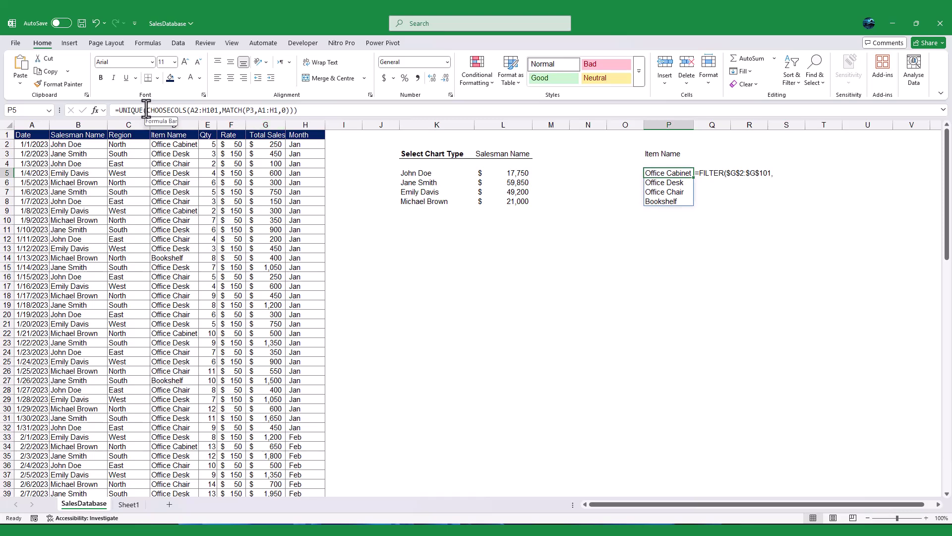
pyautogui.moveTo(146, 109); pyautogui.dragTo(294, 110)
pyautogui.hotkey('ctrl', 'c')
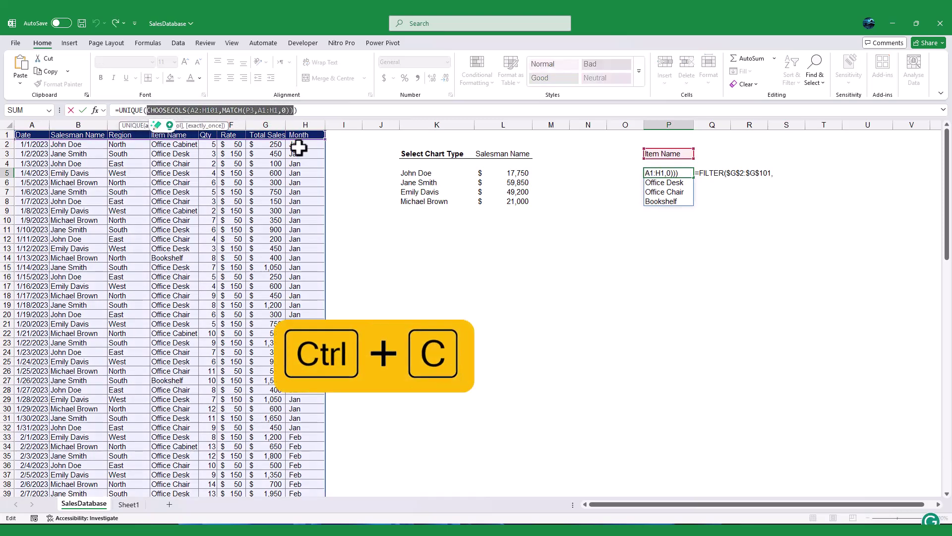
pyautogui.press('Escape')
# Step: Finish Q5's FILTER with the pasted CHOOSECOLS criterion =P5, absolute $A$2:$H$101 and $A$1:$H$1
pyautogui.click(701, 172)
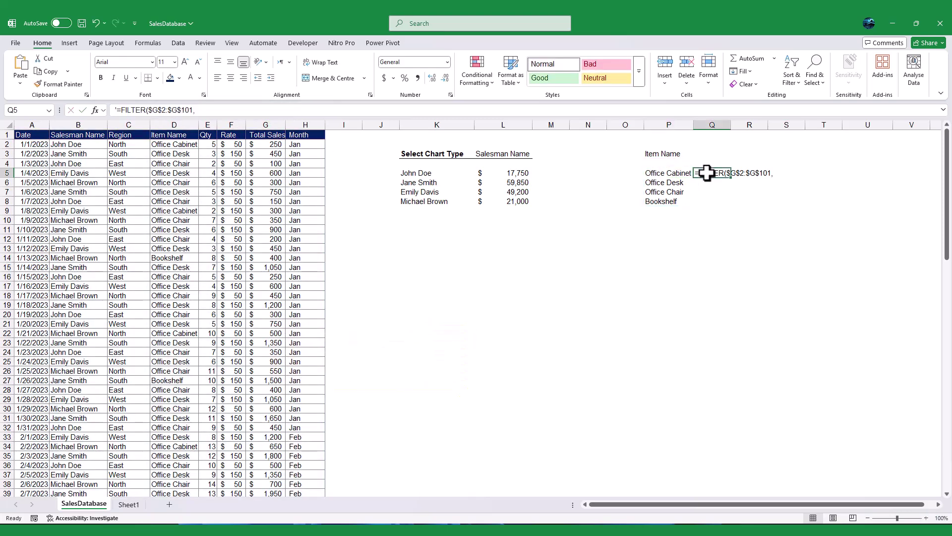
pyautogui.click(118, 110)
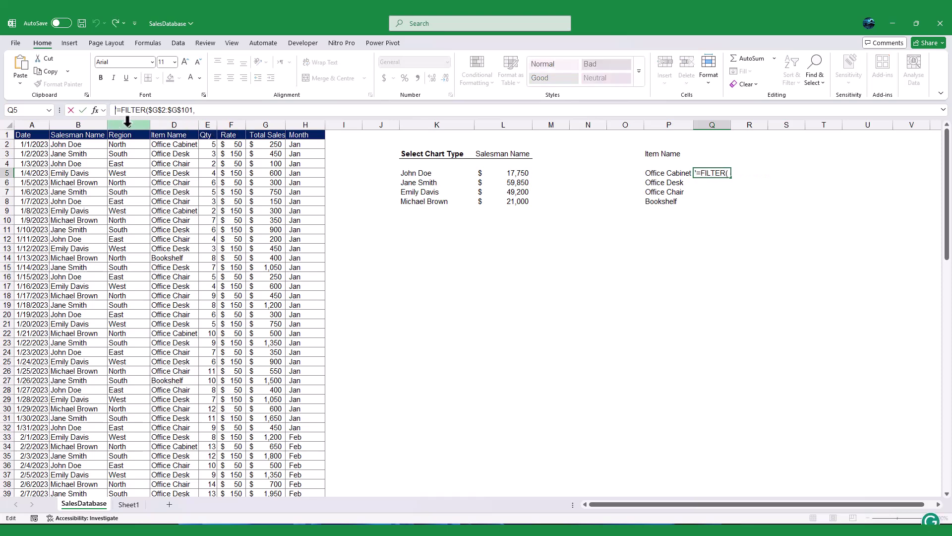
pyautogui.press('BackSpace')
pyautogui.hotkey('ctrl', 'v')
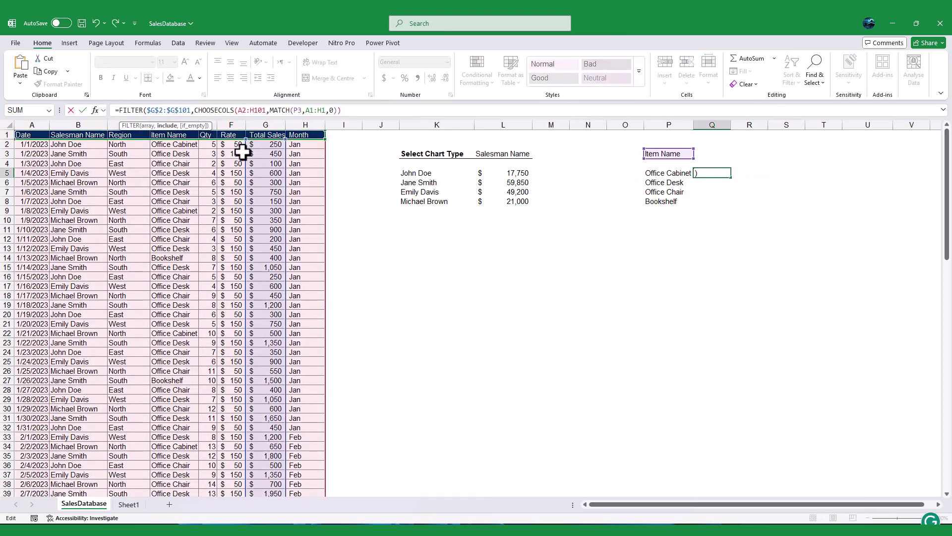
pyautogui.write('=')
pyautogui.click(668, 173)
pyautogui.click(259, 110)
pyautogui.press('F4')
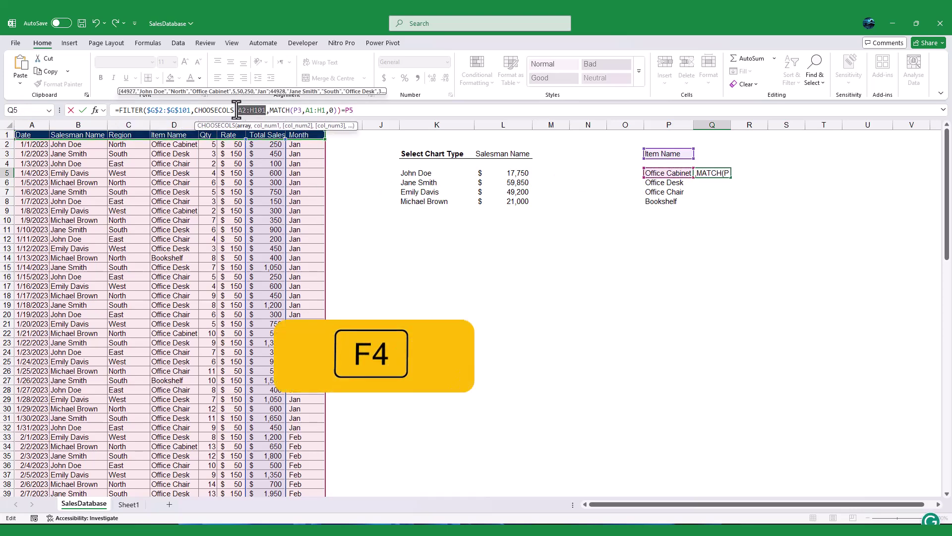
pyautogui.click(332, 109)
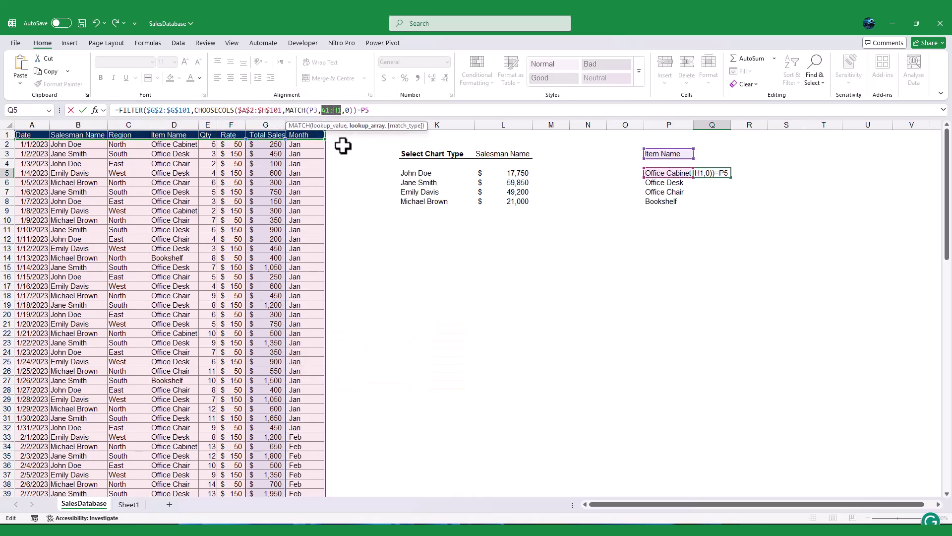
pyautogui.press('F4')
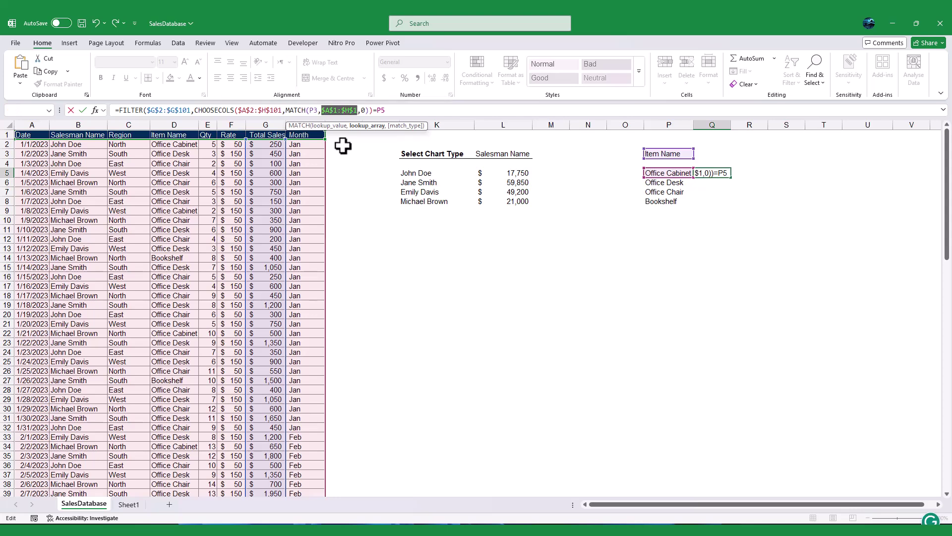
pyautogui.press('Return')
pyautogui.click(460, 310)
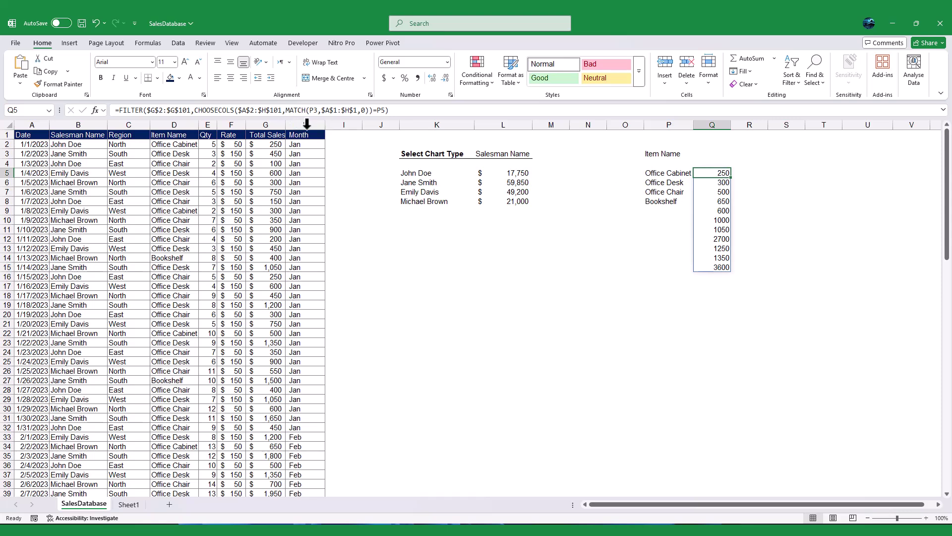
# Step: Wrap Q5's FILTER formula in SUM() to total the item's sales
pyautogui.click(127, 110)
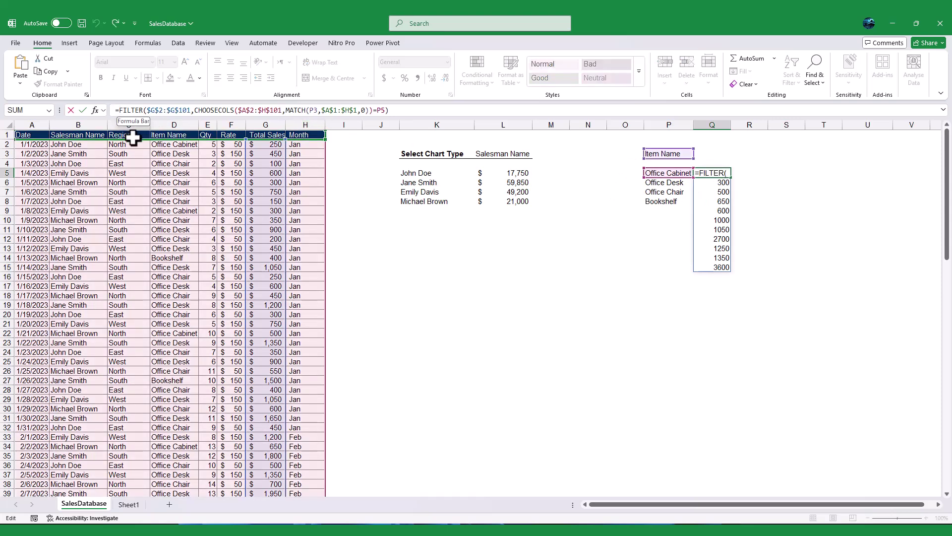
pyautogui.write('SUM(')
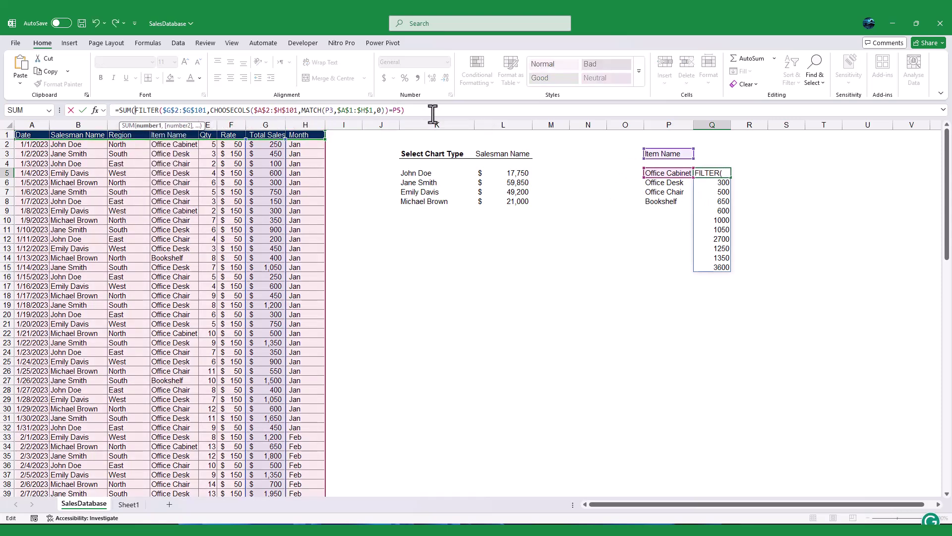
pyautogui.write(')')
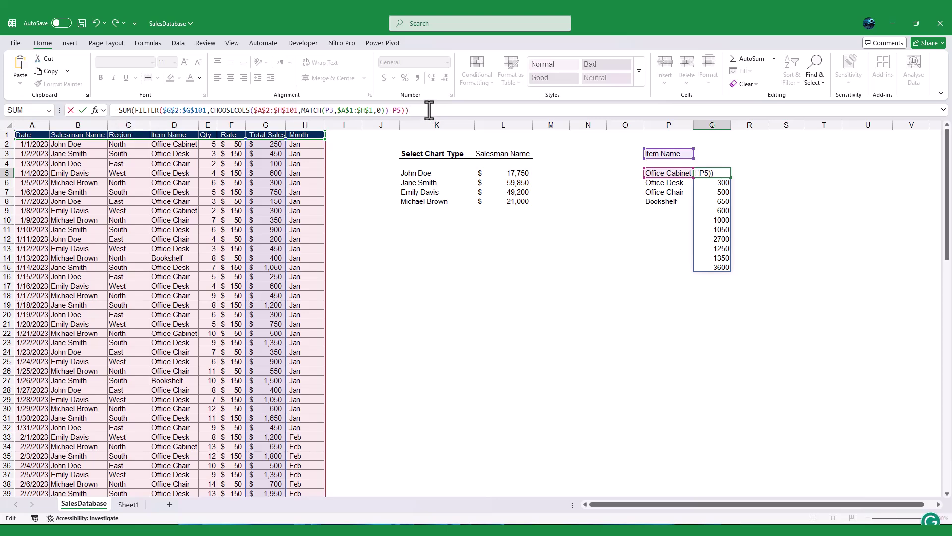
pyautogui.press('Return')
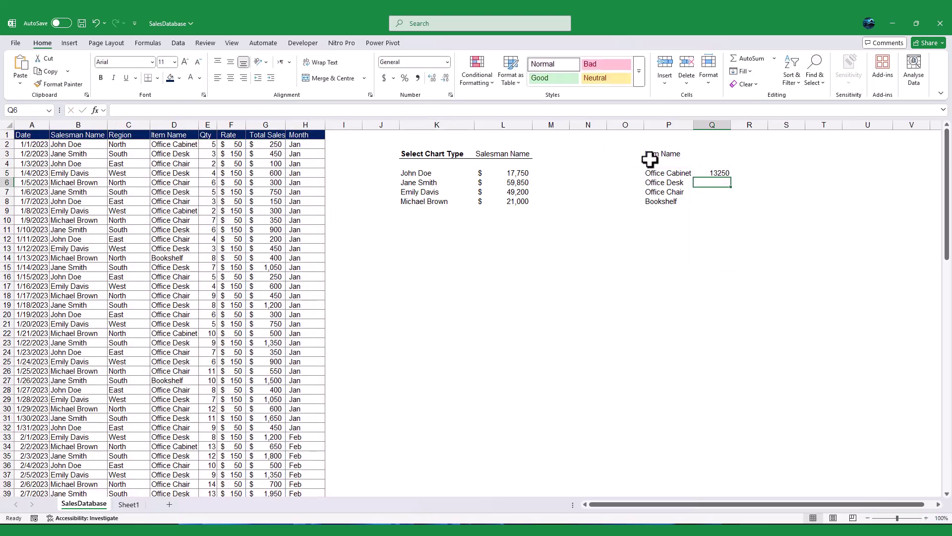
# Step: Set L3 to Item Name, fill the total down to Q8, and select P5:Q8
pyautogui.click(530, 154)
pyautogui.click(537, 154)
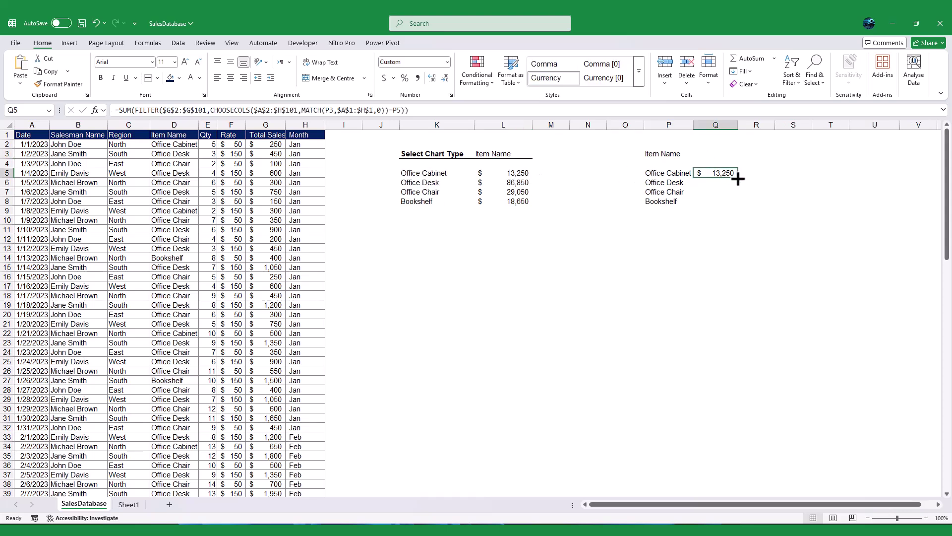
pyautogui.moveTo(738, 178); pyautogui.dragTo(738, 205)
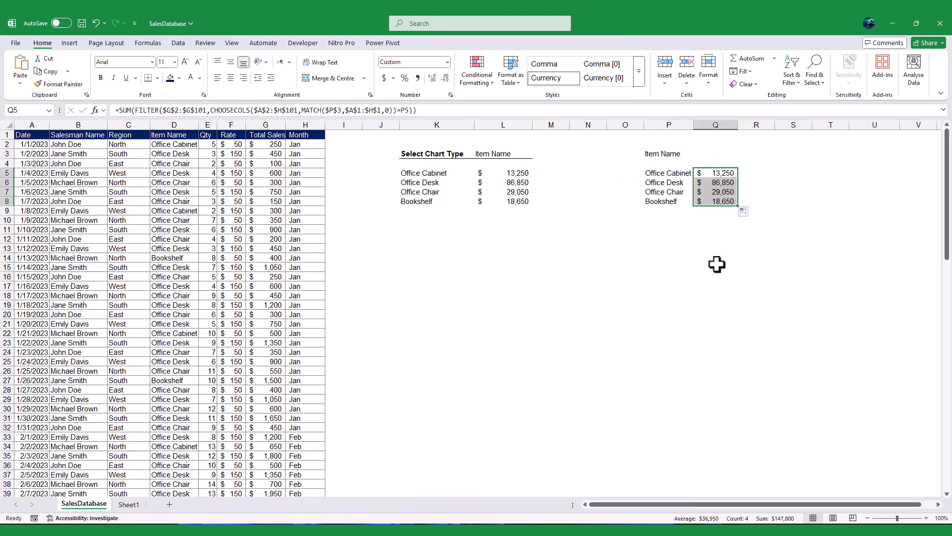
pyautogui.click(719, 265)
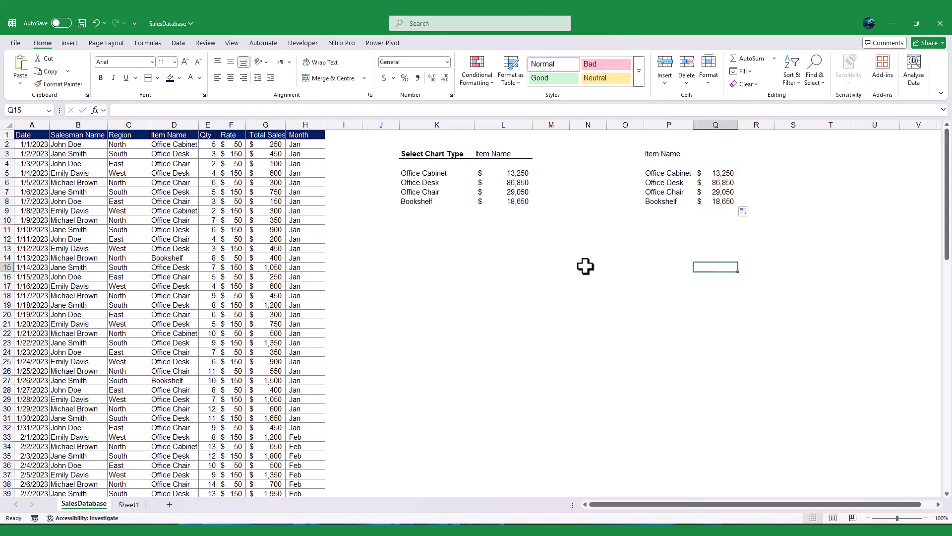
pyautogui.click(680, 177)
pyautogui.click(724, 174)
pyautogui.click(707, 249)
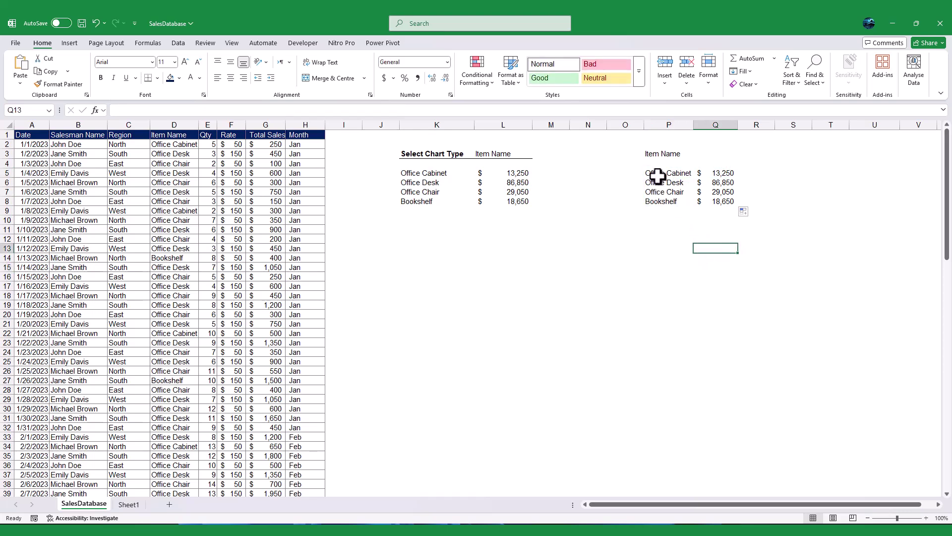
pyautogui.moveTo(658, 177); pyautogui.dragTo(716, 202)
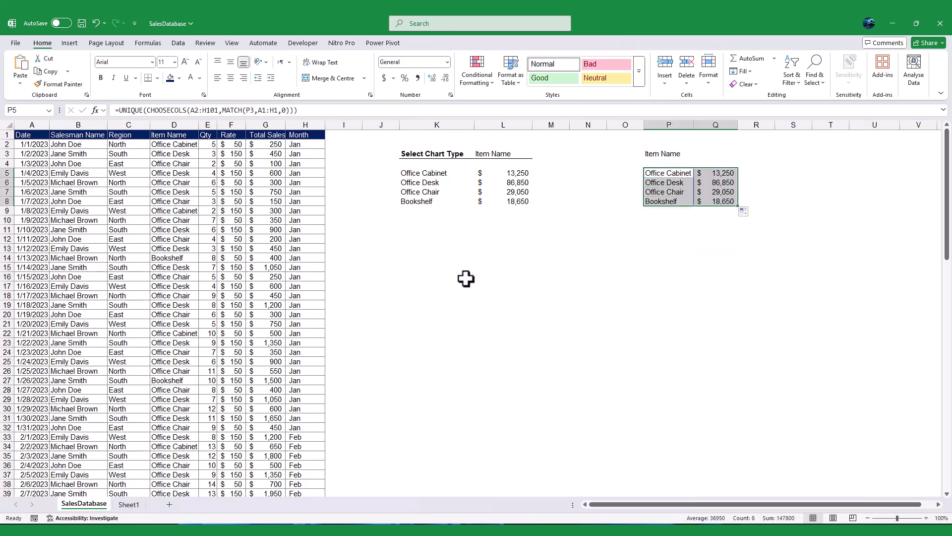
# Step: Insert a clustered column chart of P5:Q8 below the table, without value axis or gridlines
pyautogui.click(71, 44)
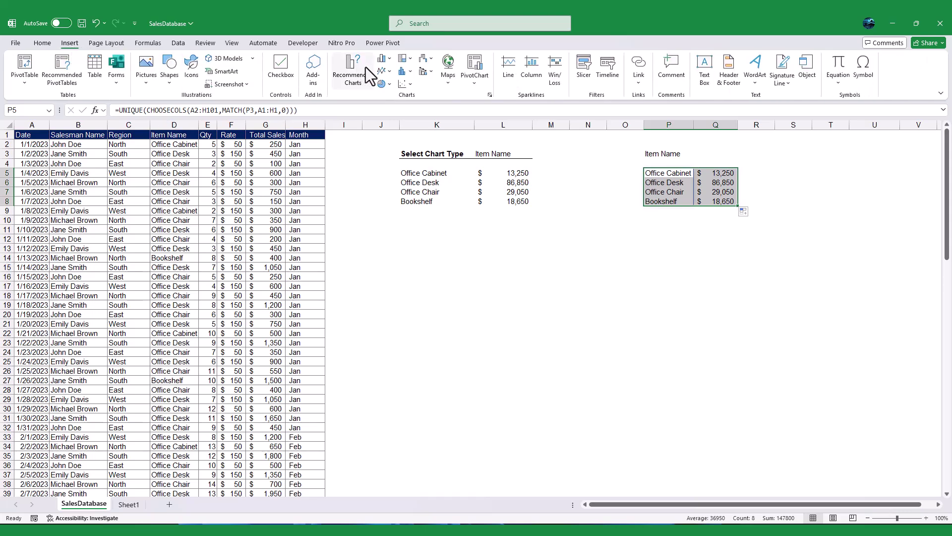
pyautogui.click(389, 58)
pyautogui.click(400, 152)
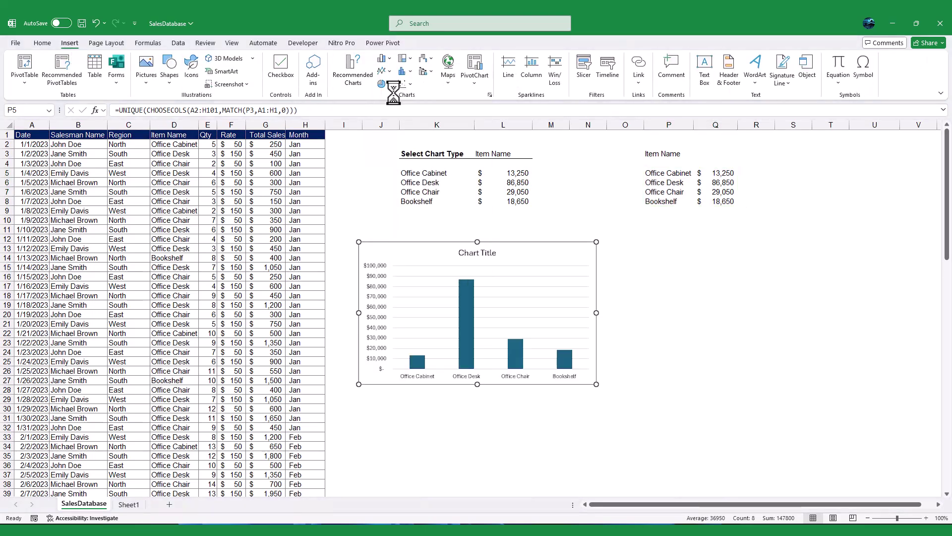
pyautogui.moveTo(489, 263); pyautogui.dragTo(602, 258)
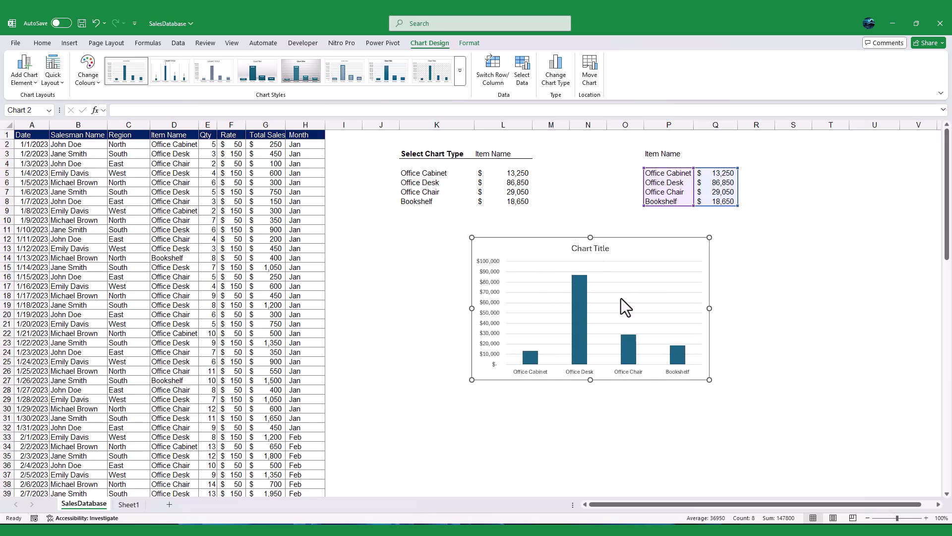
pyautogui.click(498, 331)
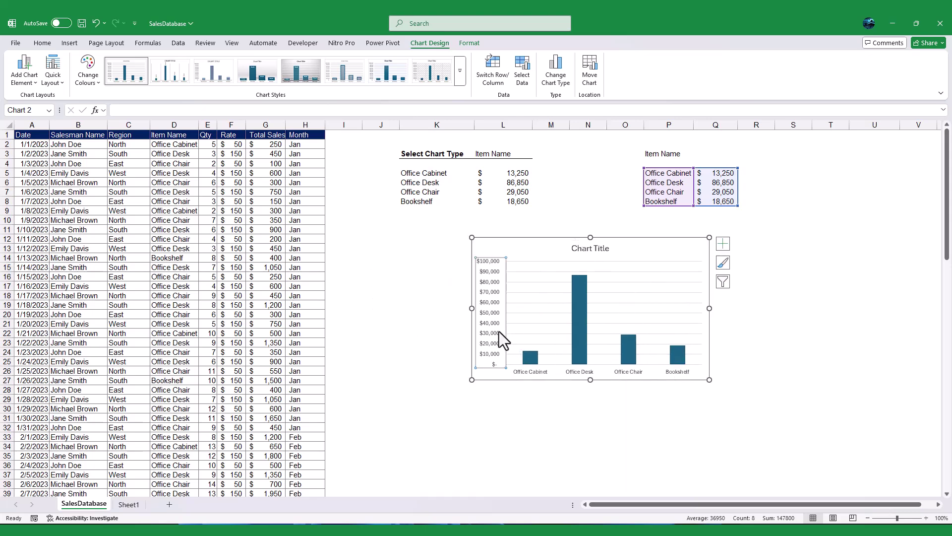
pyautogui.press('Delete')
pyautogui.click(523, 315)
pyautogui.press('Delete')
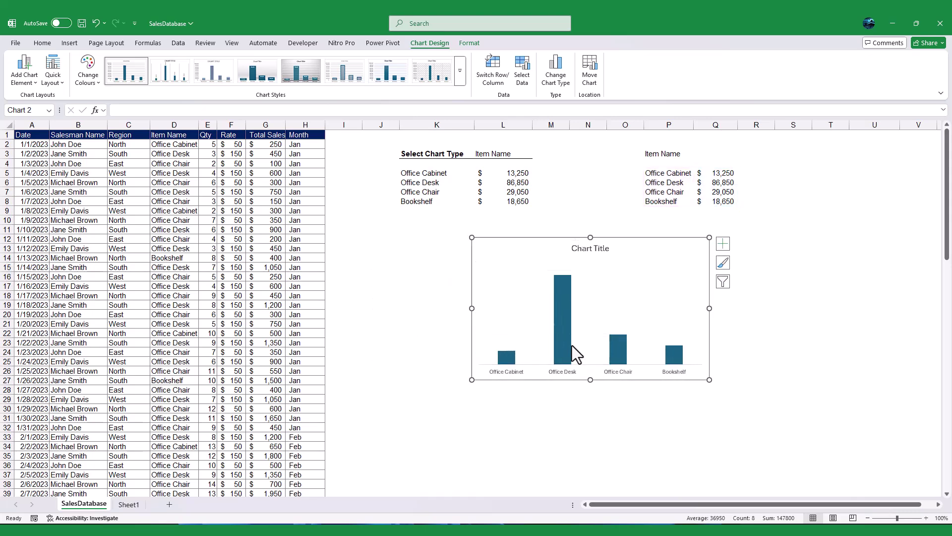
# Step: Link the chart title to =SalesDatabase!$P$3
pyautogui.click(600, 250)
pyautogui.click(279, 112)
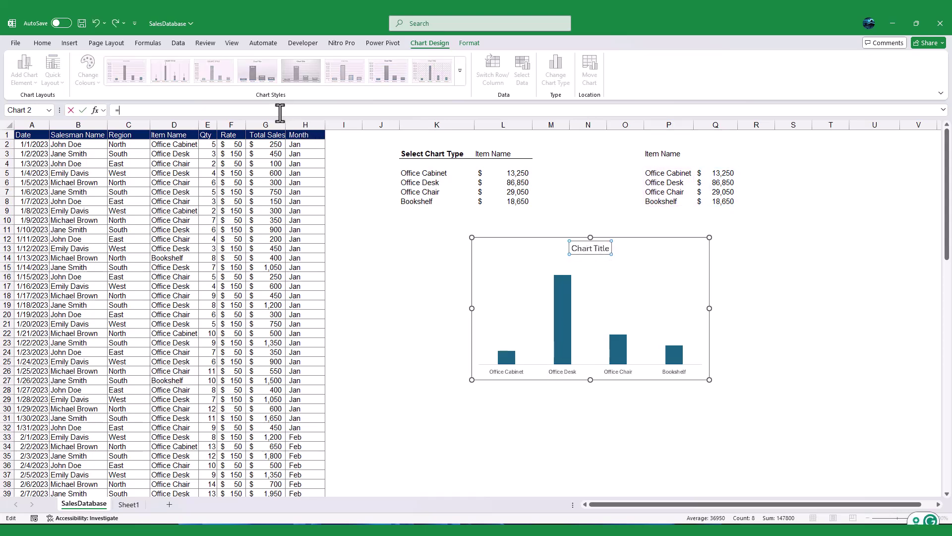
pyautogui.write('=')
pyautogui.click(647, 153)
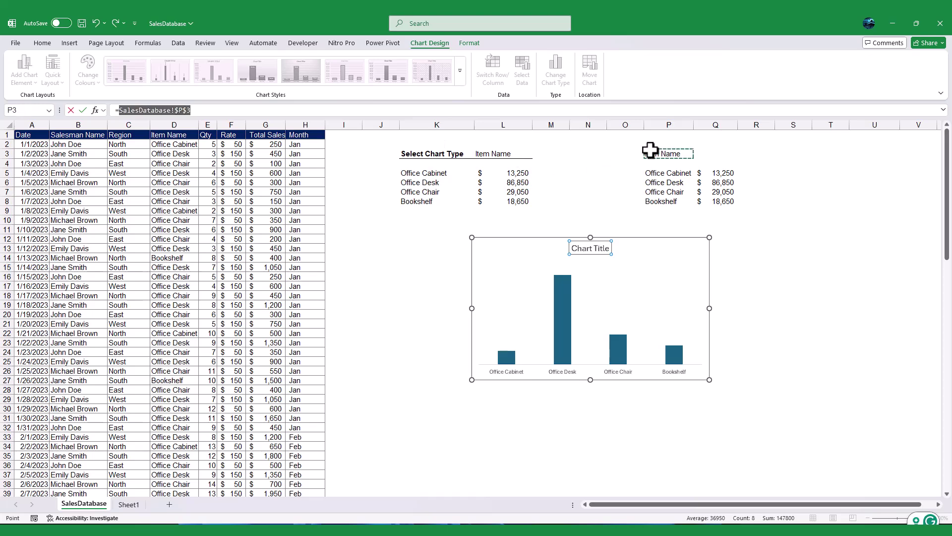
pyautogui.press('Return')
# Step: Switch P3 to Salesman Name and bring up the chart columns' options for data labels
pyautogui.click(793, 321)
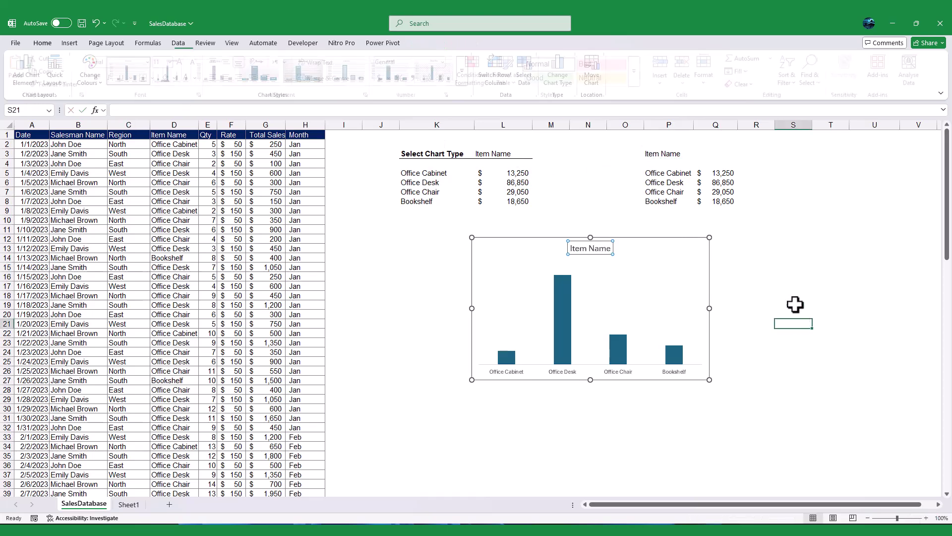
pyautogui.click(665, 156)
pyautogui.click(698, 154)
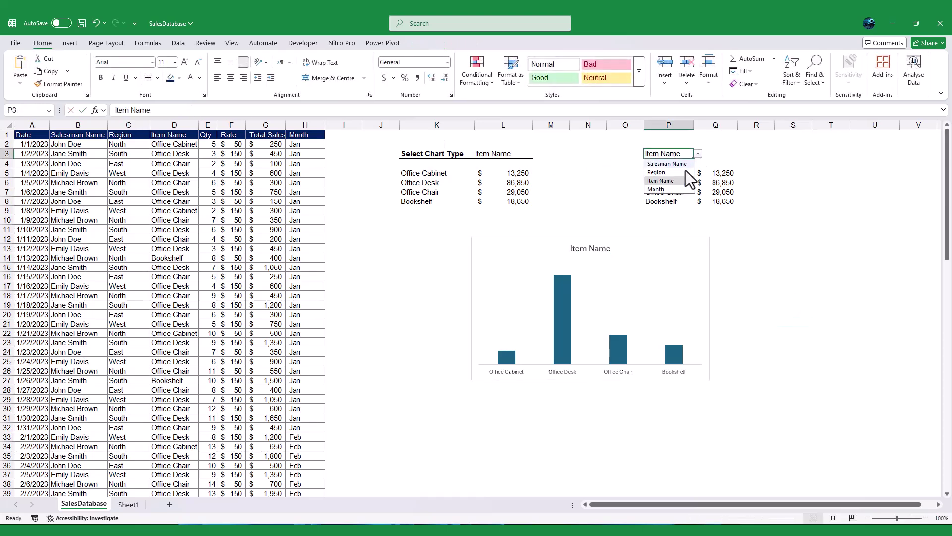
pyautogui.click(687, 179)
pyautogui.click(814, 345)
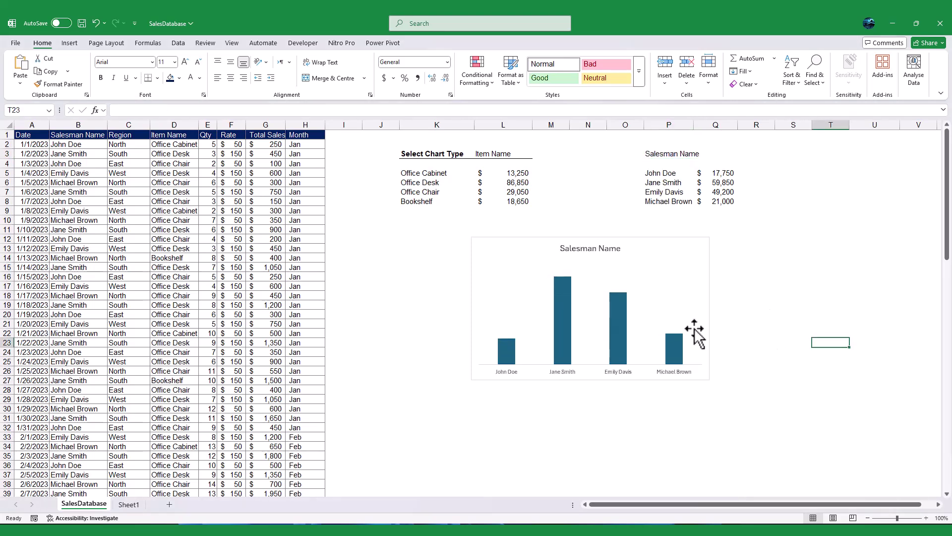
pyautogui.click(677, 348)
pyautogui.rightClick(677, 348)
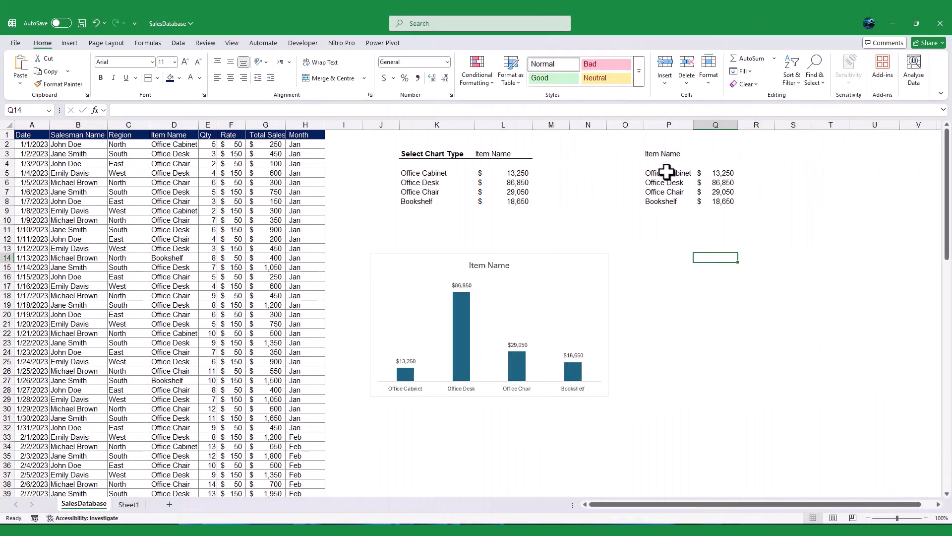
# Step: Move the four item sales totals from Q5:Q8 to S5:S8
pyautogui.moveTo(666, 172); pyautogui.dragTo(717, 200)
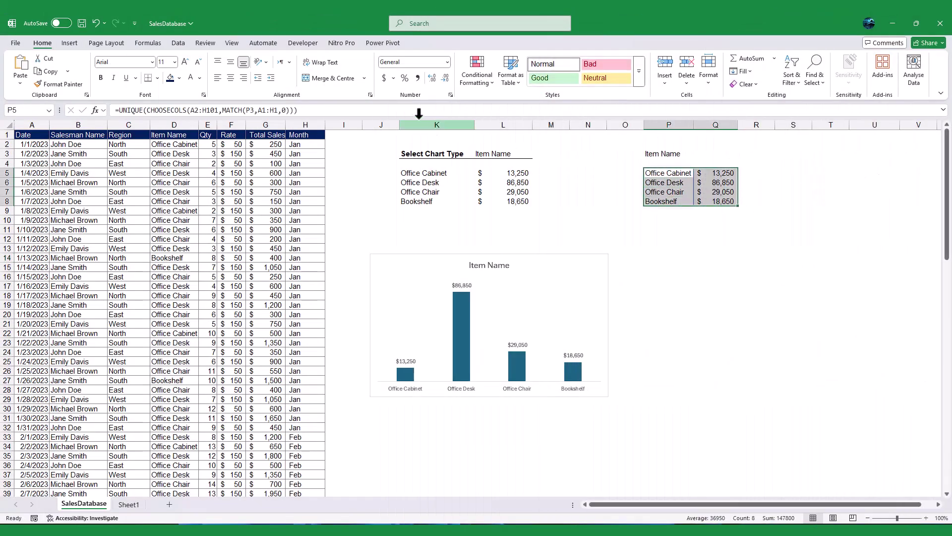
pyautogui.moveTo(416, 115); pyautogui.dragTo(316, 167)
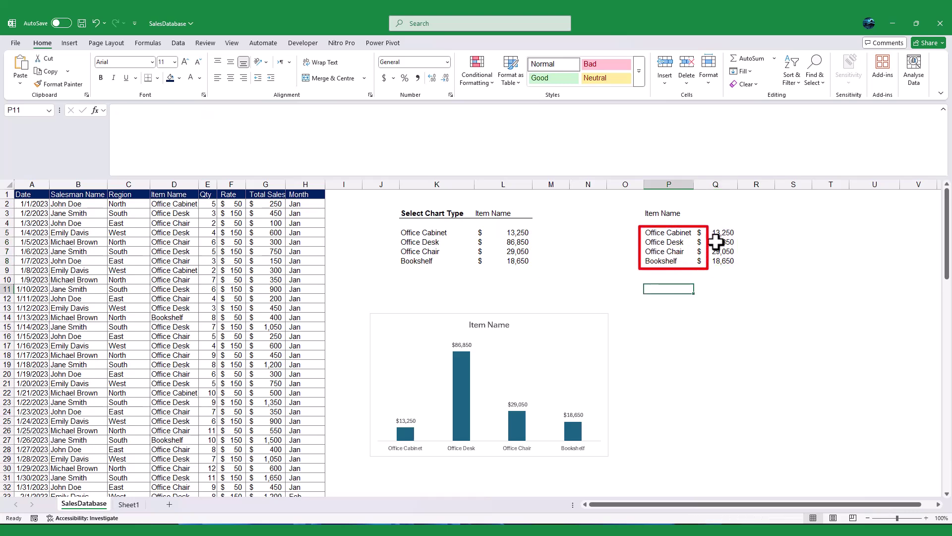
pyautogui.moveTo(719, 234); pyautogui.dragTo(720, 259)
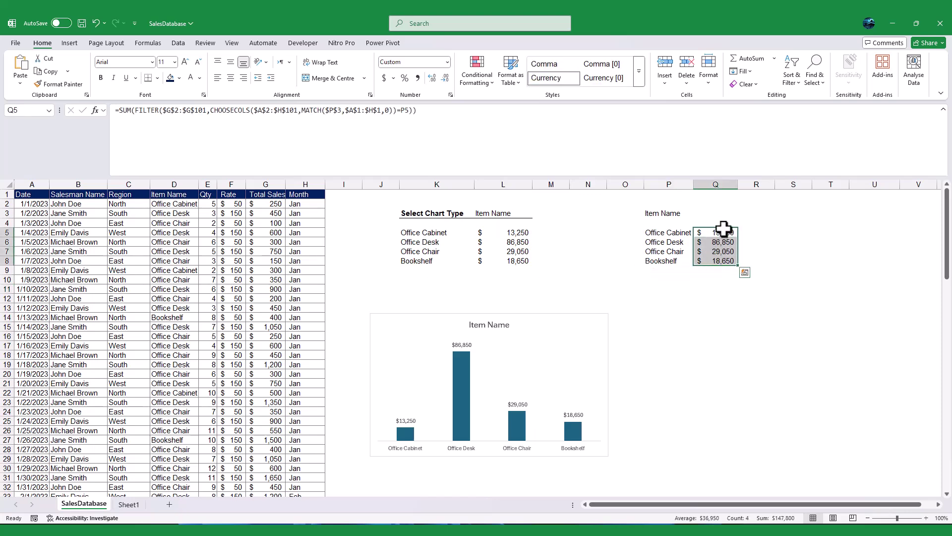
pyautogui.moveTo(723, 228); pyautogui.dragTo(781, 234)
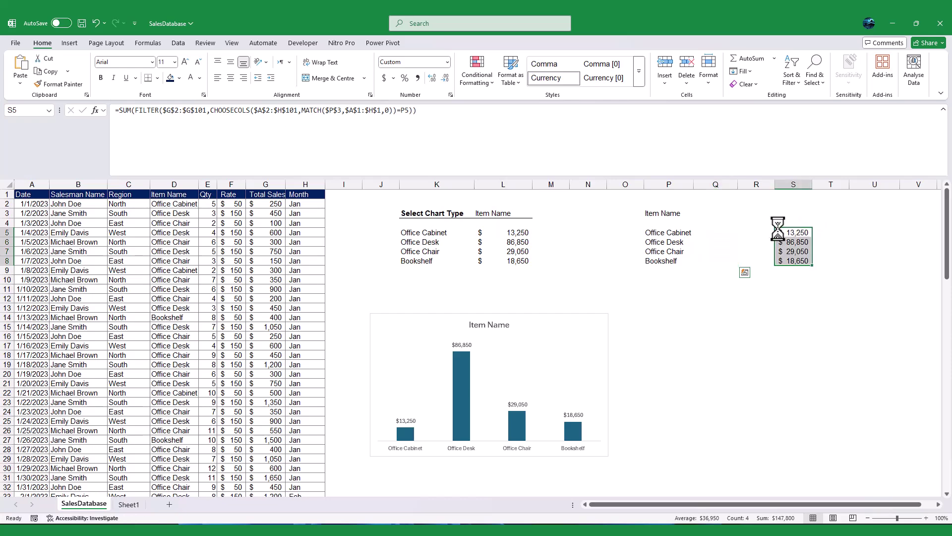
# Step: Rewrite P5 as =LET(a,CHOOSECOLS(...), dropping the UNIQUE wrapper
pyautogui.click(670, 233)
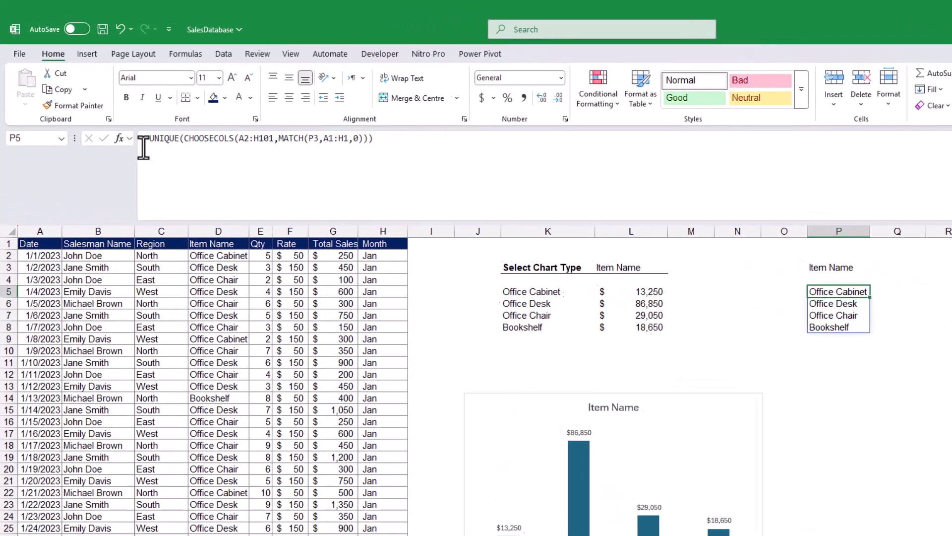
pyautogui.click(123, 116)
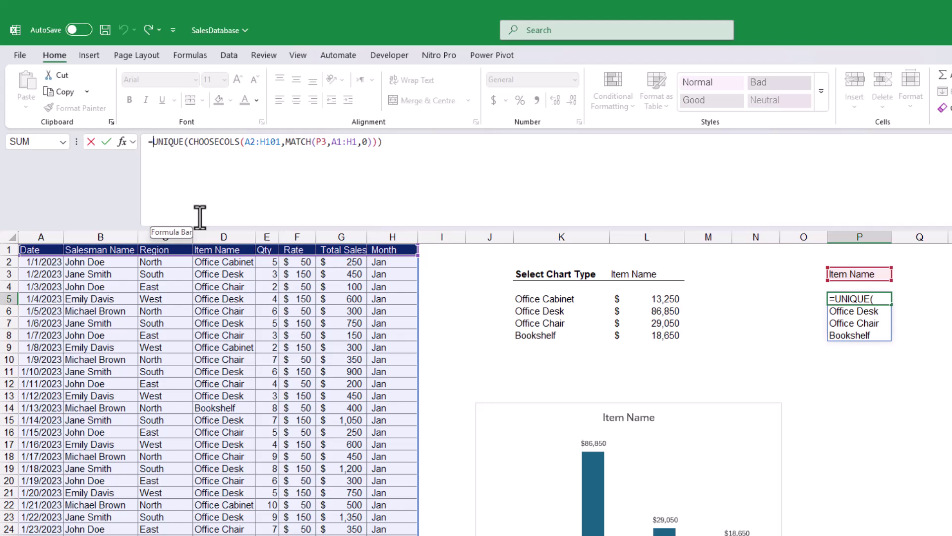
pyautogui.write('LET')
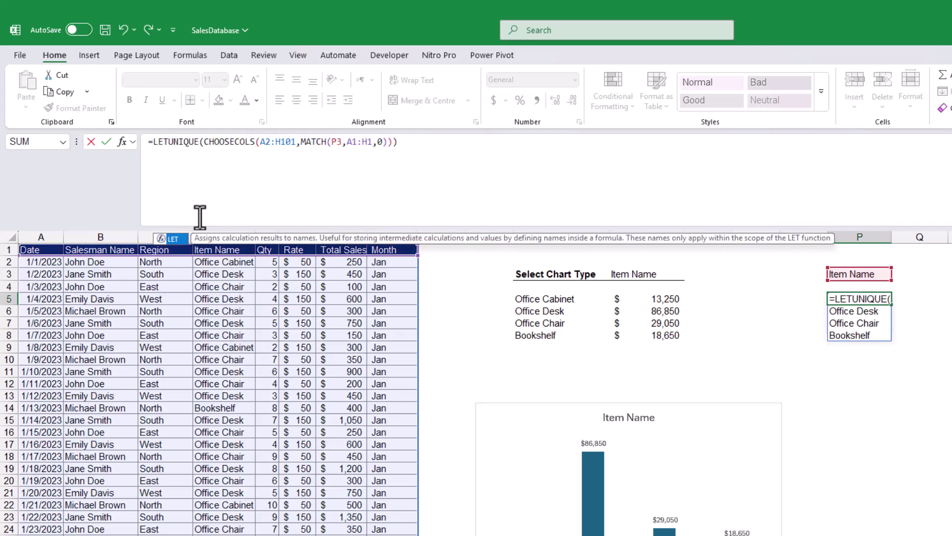
pyautogui.write('(')
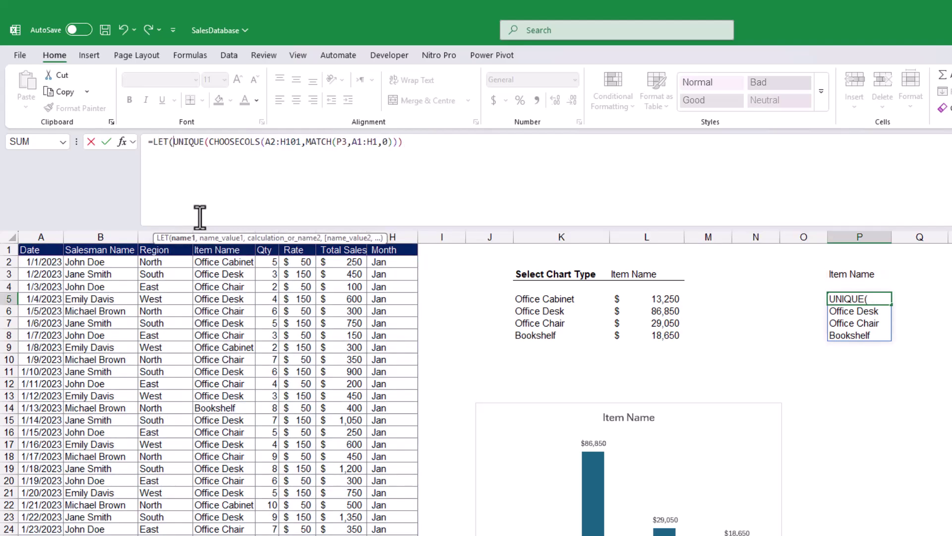
pyautogui.write('a,')
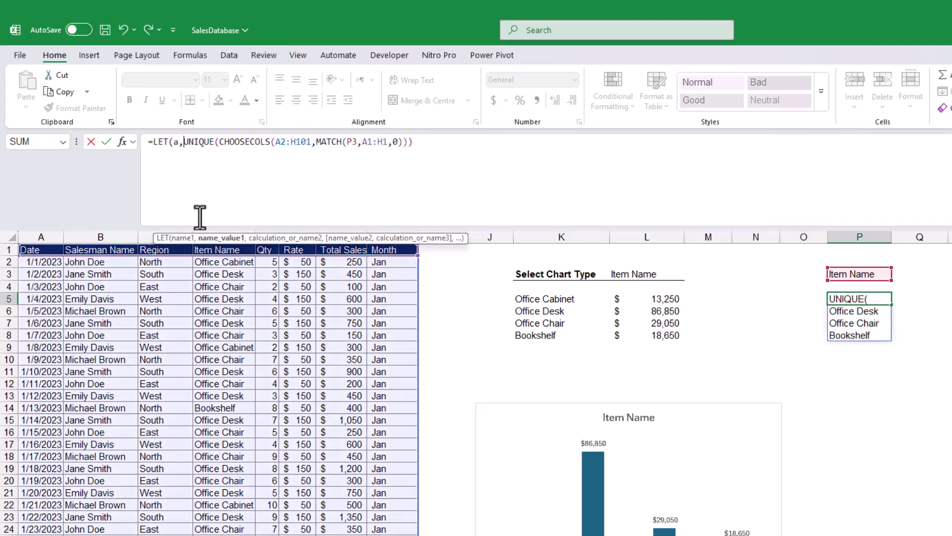
pyautogui.press('Delete')
pyautogui.press('Delete')
pyautogui.press('Delete')
pyautogui.press('Delete')
pyautogui.press('Delete')
pyautogui.press('Delete')
pyautogui.press('Delete')
pyautogui.press('End')
pyautogui.press('BackSpace')
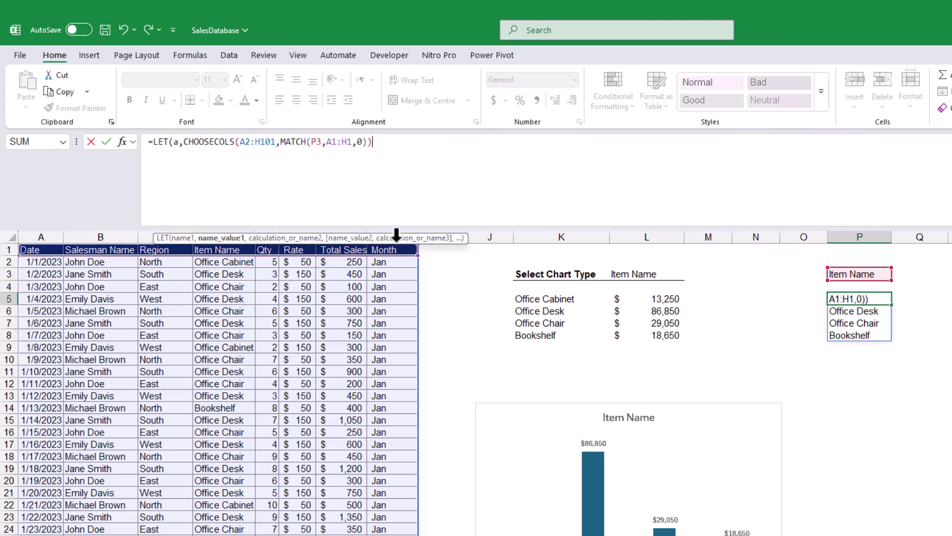
pyautogui.write(',')
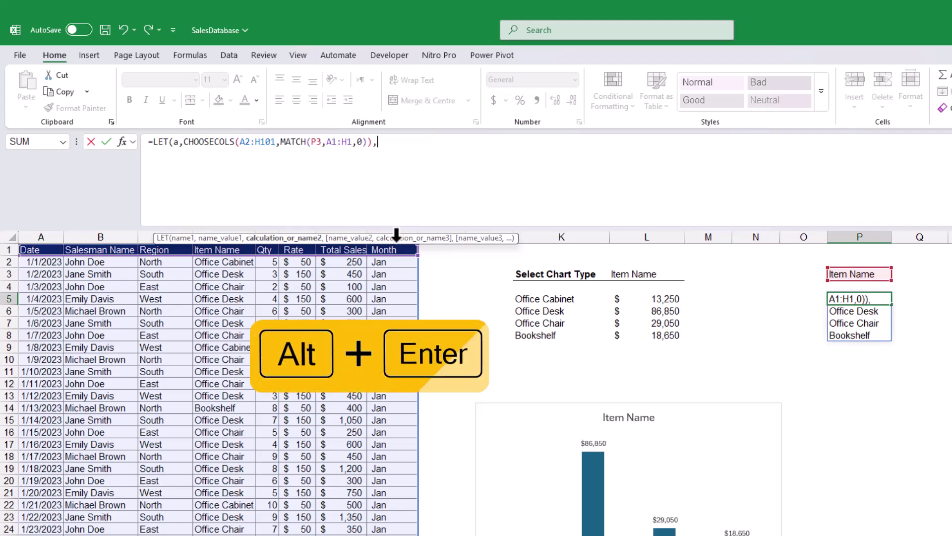
# Step: Add LET lines b,UNIQUE(a), c,G2:G101 and d,MAP(b,LAMBDA(x, on separate lines
pyautogui.hotkey('alt', 'Return')
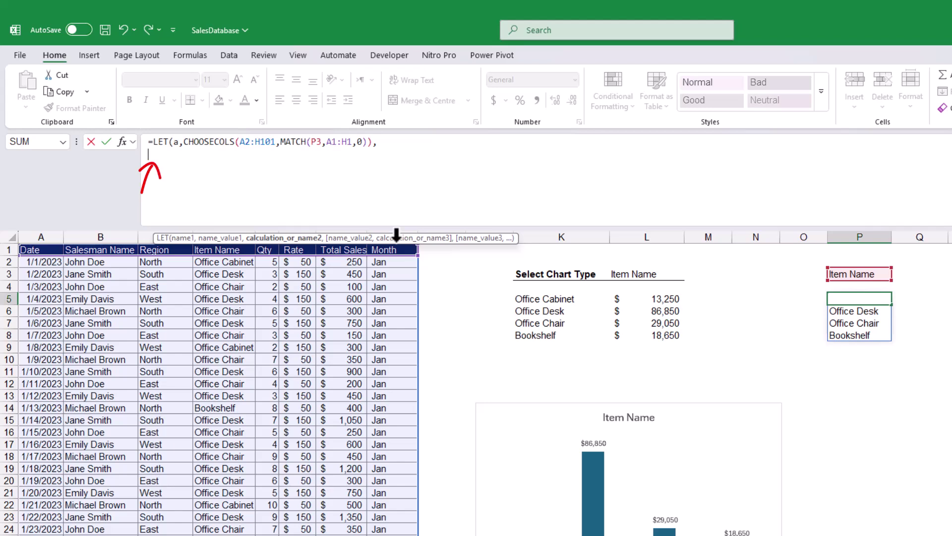
pyautogui.write('b,')
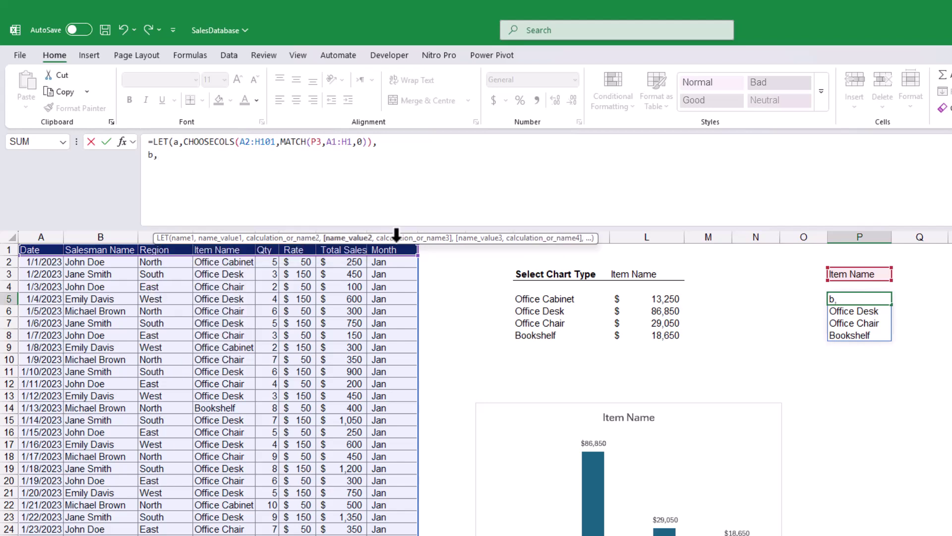
pyautogui.write('uniq')
pyautogui.press('Tab')
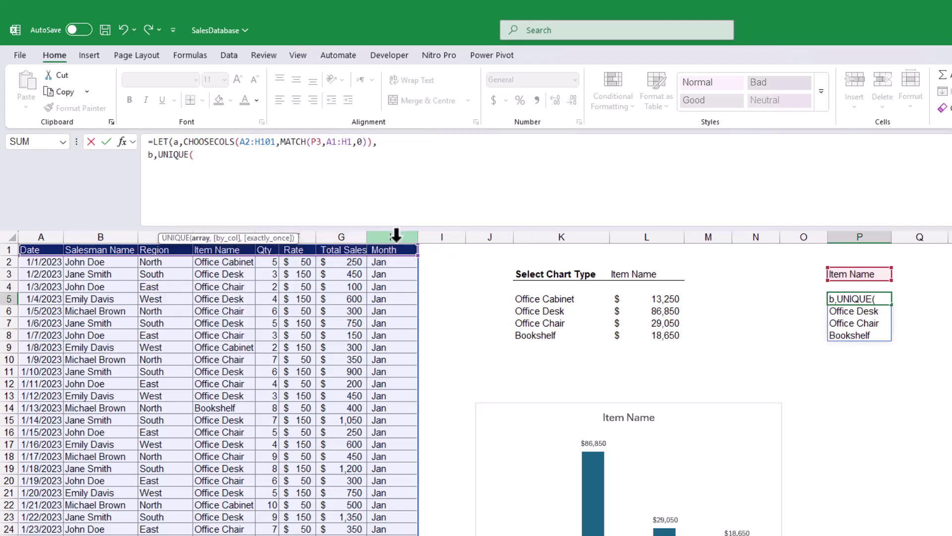
pyautogui.write('a)')
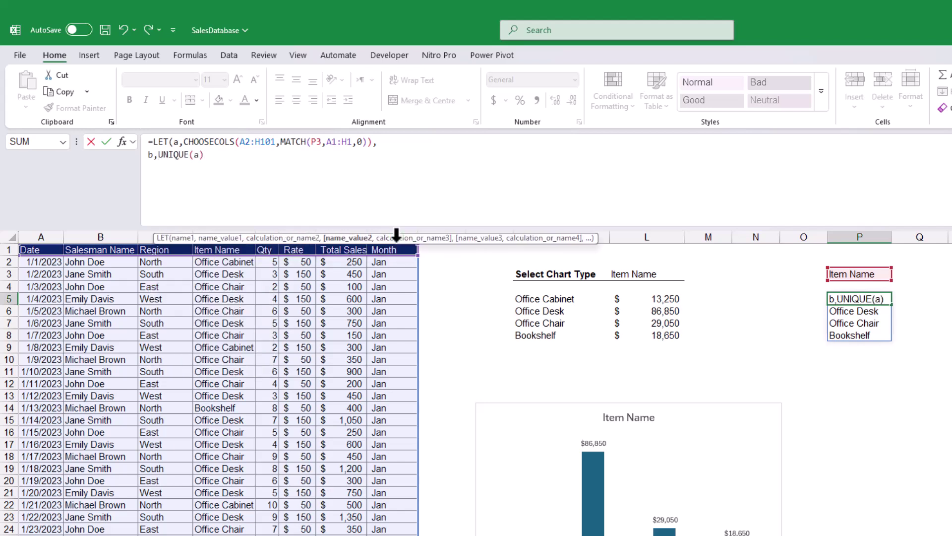
pyautogui.write(', c,')
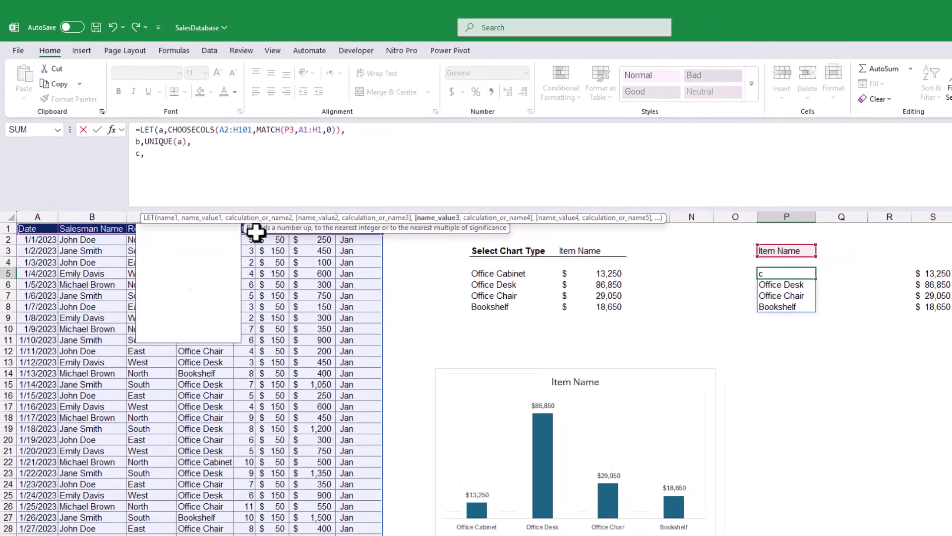
pyautogui.write('G')
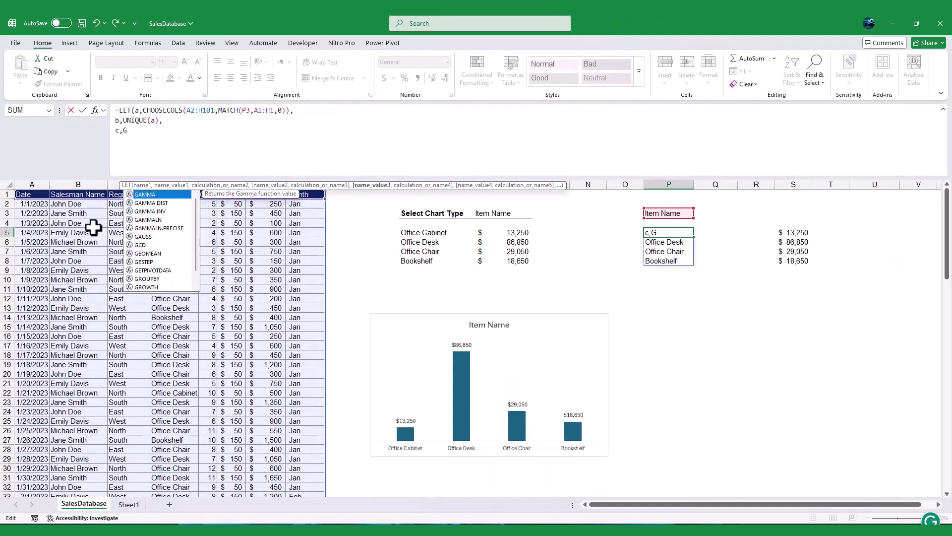
pyautogui.write('2:G1')
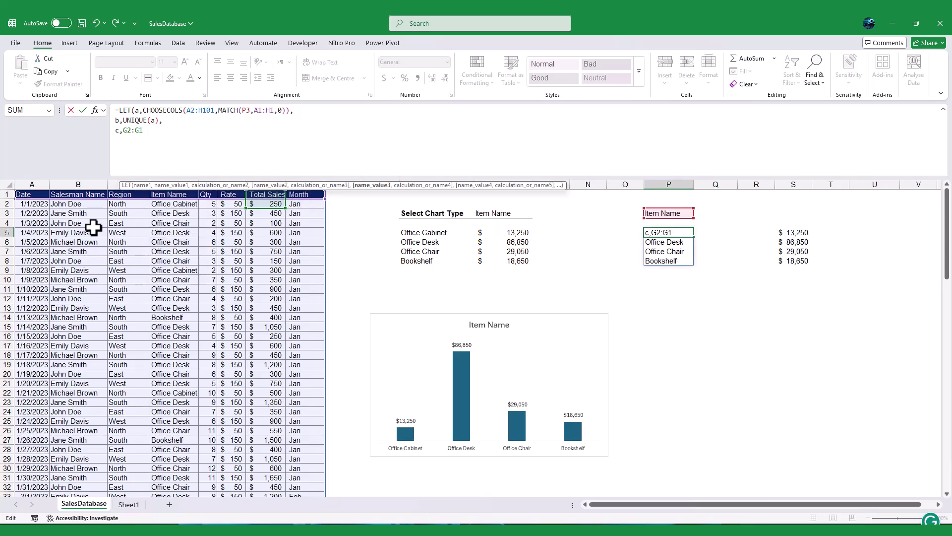
pyautogui.write('01,')
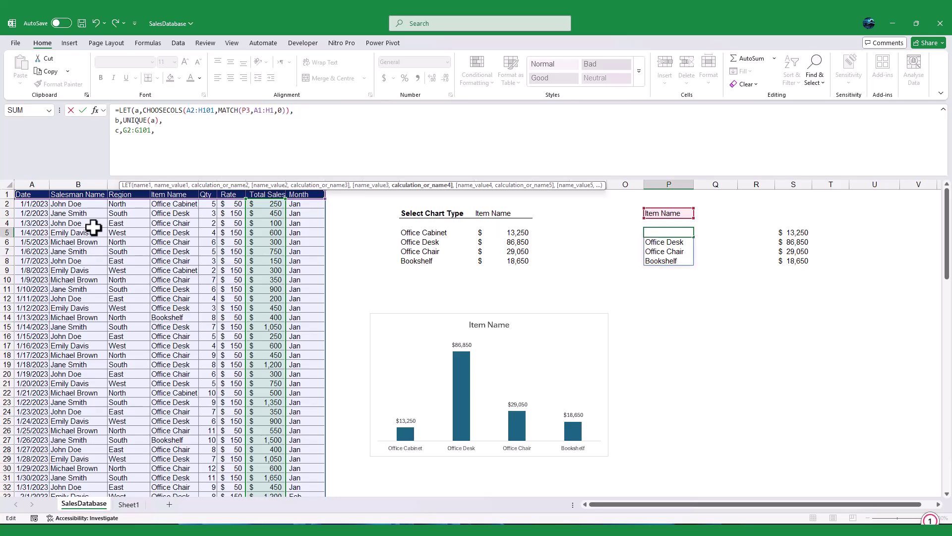
pyautogui.hotkey('alt', 'Return')
pyautogui.write('d,')
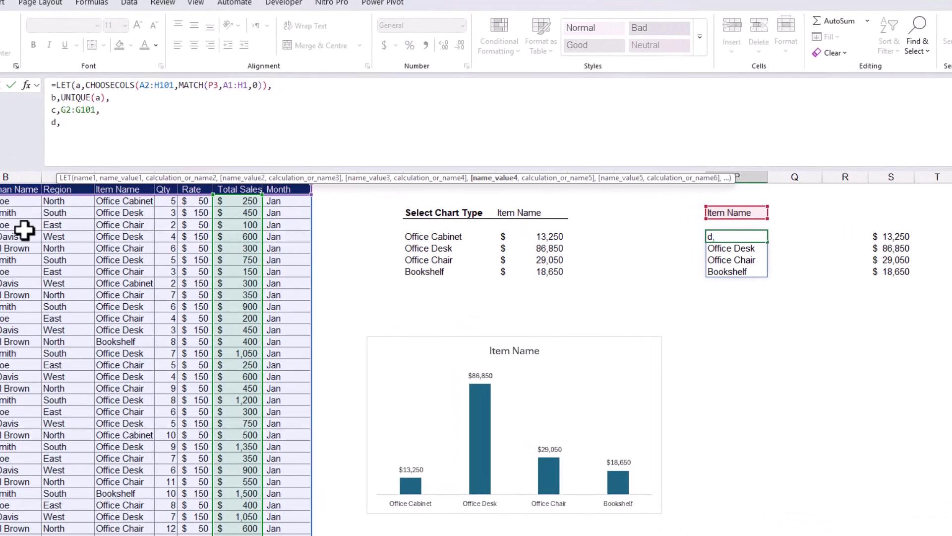
pyautogui.write('map')
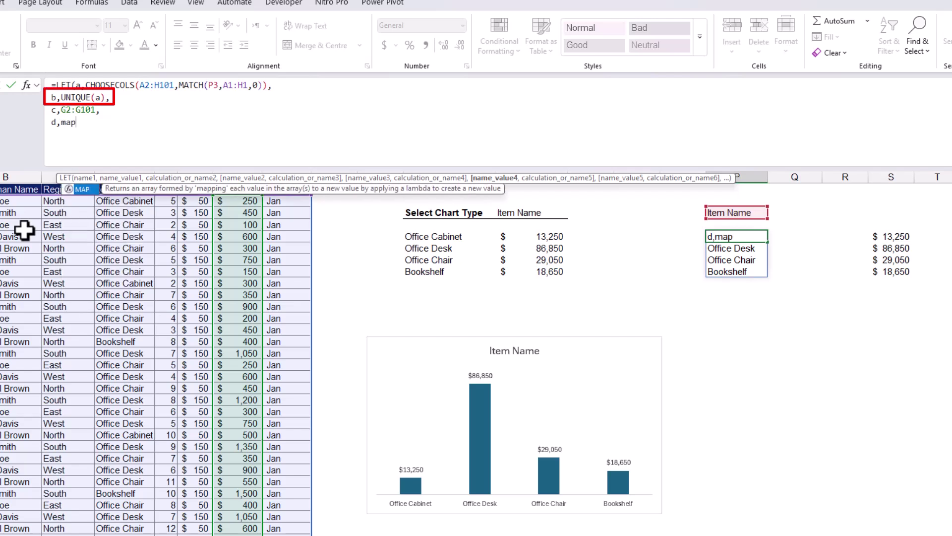
pyautogui.press('Tab')
pyautogui.write('b')
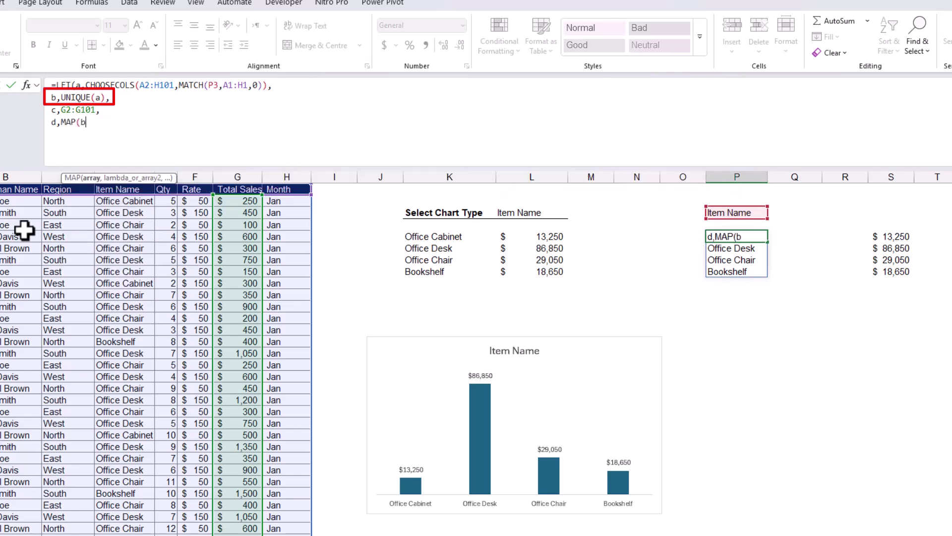
pyautogui.write(',')
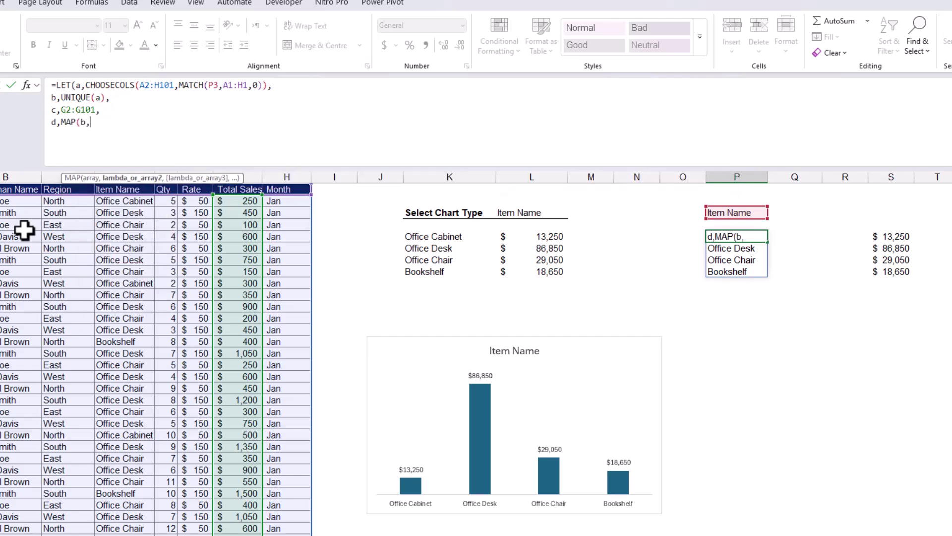
pyautogui.write('lam')
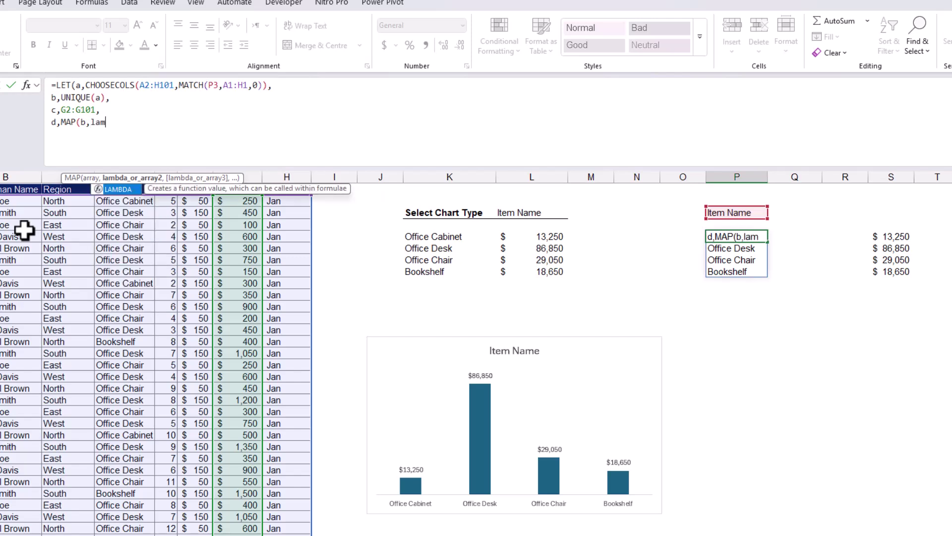
pyautogui.press('Tab')
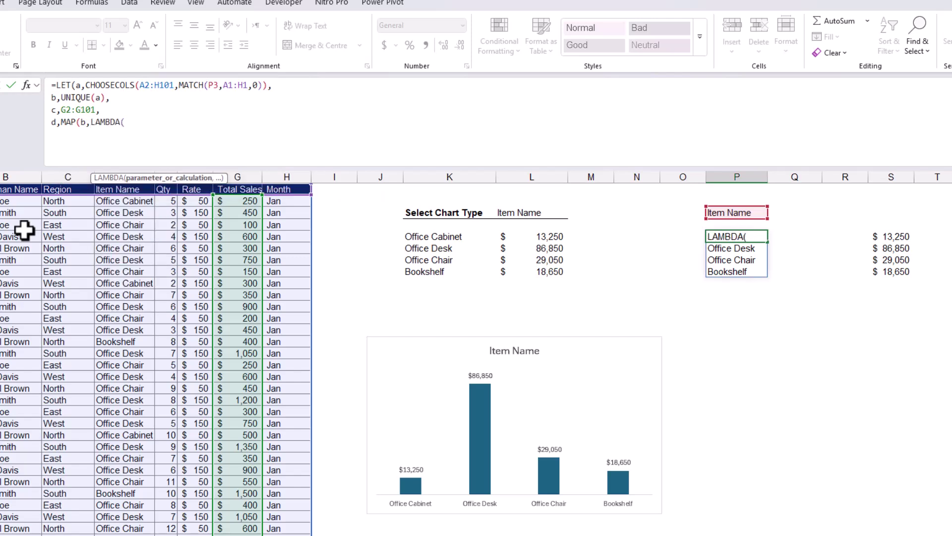
pyautogui.write('x,')
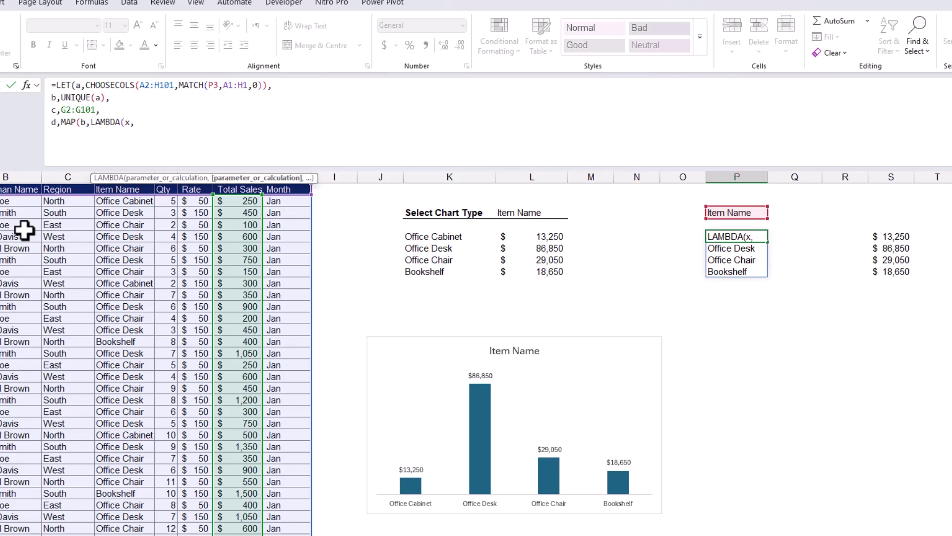
# Step: Commit P5's unfinished formula as text and review the SUM/FILTER formula in S5
pyautogui.click(51, 85)
pyautogui.write("'")
pyautogui.press('Return')
pyautogui.click(886, 326)
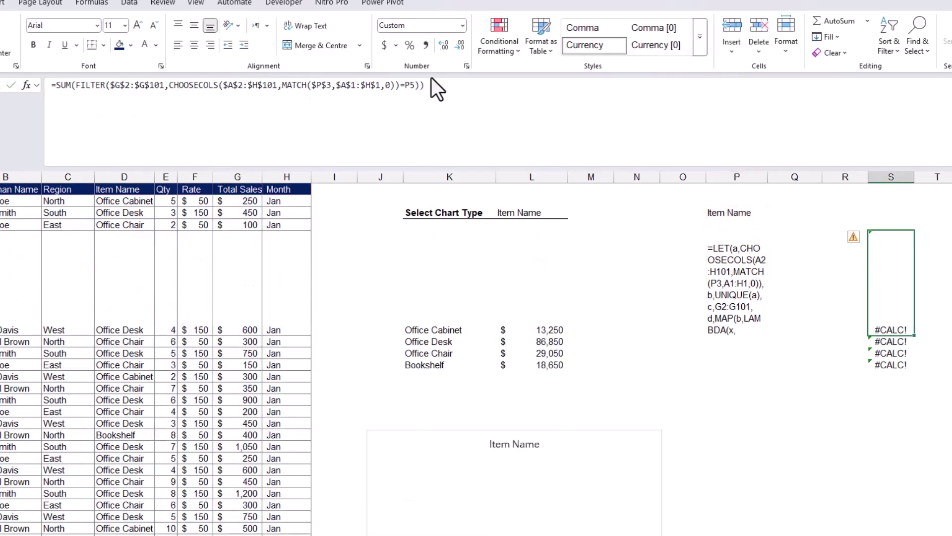
pyautogui.moveTo(425, 85); pyautogui.dragTo(56, 85)
pyautogui.hotkey('ctrl', 'c')
pyautogui.press('Escape')
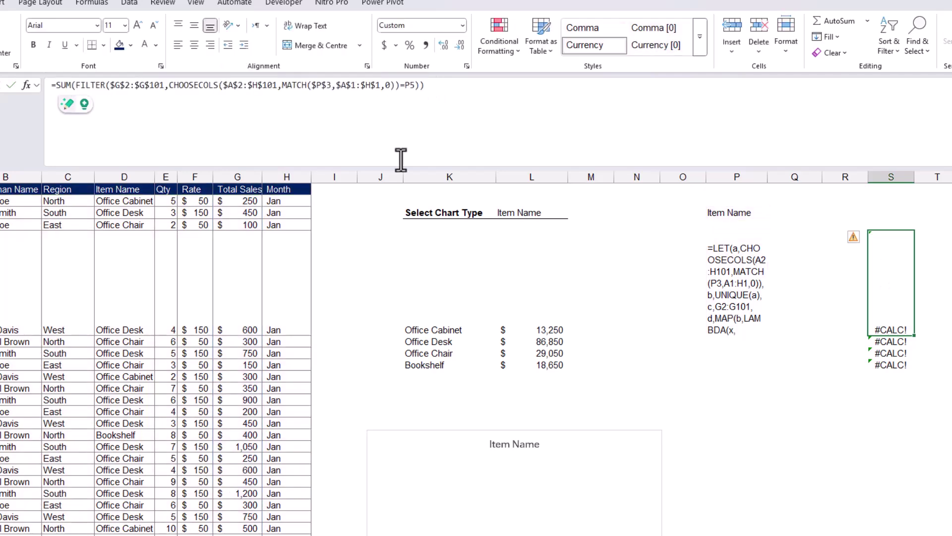
# Step: Turn P5 back into a formula and paste the SUM/FILTER continuation onto its MAP line
pyautogui.click(729, 249)
pyautogui.click(128, 128)
pyautogui.hotkey('ctrl', 'Home')
pyautogui.press('Delete')
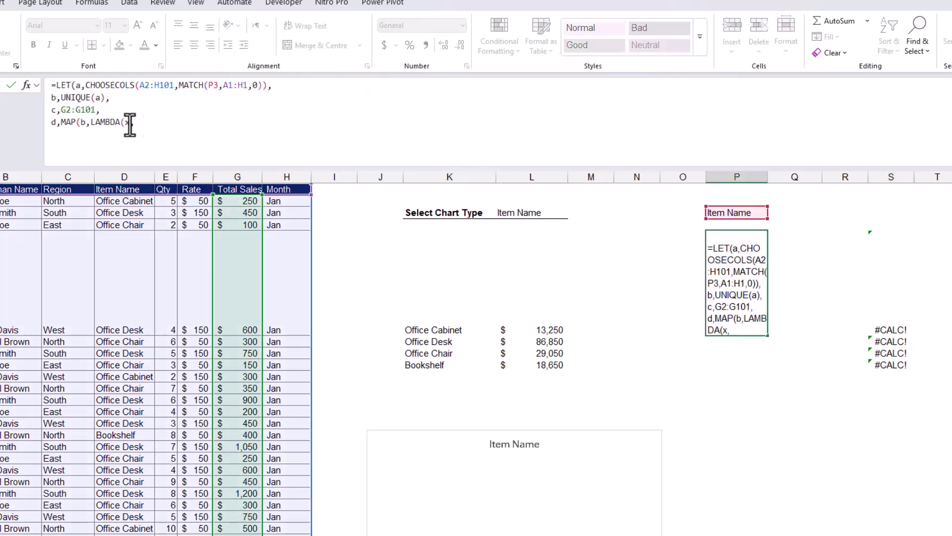
pyautogui.hotkey('ctrl', 'End')
pyautogui.hotkey('ctrl', 'v')
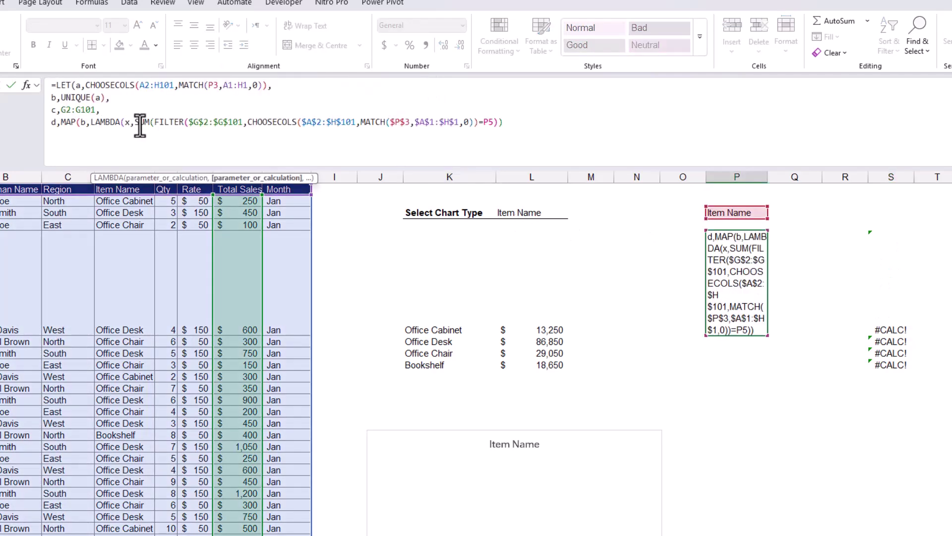
# Step: Replace $G$2:$G$101 inside FILTER with c and the CHOOSECOLS call with a
pyautogui.click(189, 122)
pyautogui.moveTo(190, 122); pyautogui.dragTo(429, 122)
pyautogui.write('c')
pyautogui.write('a')
pyautogui.hotkey('ctrl', 'z')
pyautogui.write('a')
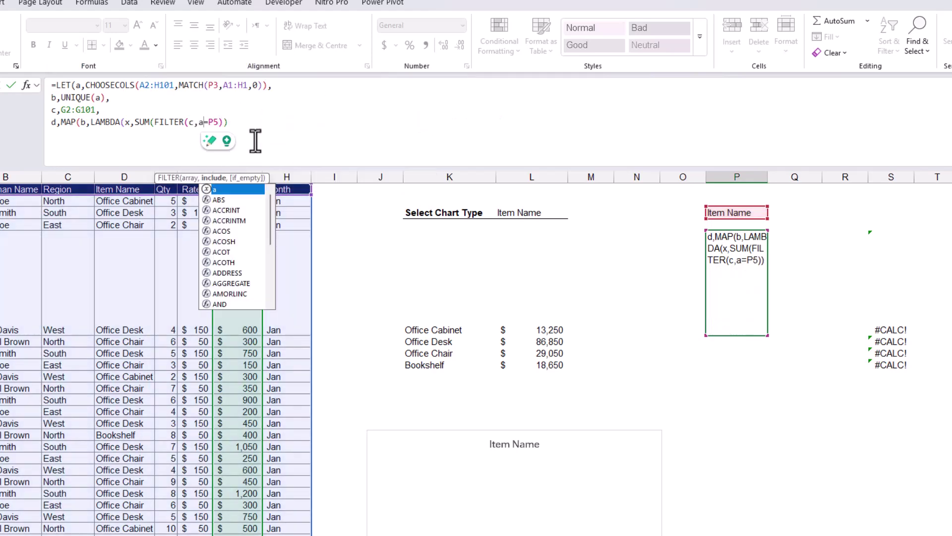
pyautogui.doubleClick(215, 122)
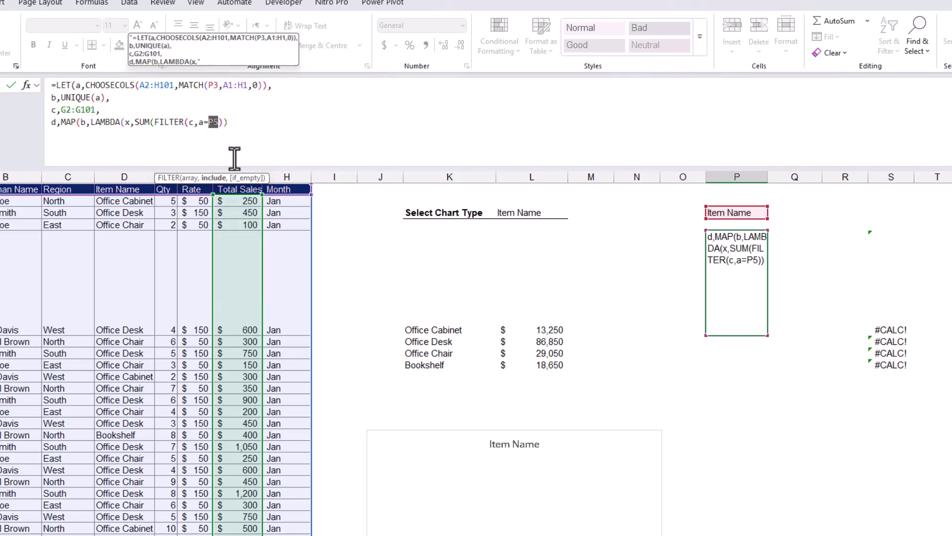
# Step: Replace P5 with x in the FILTER condition and add a final HSTACK(b,d) line
pyautogui.write('x')
pyautogui.click(158, 148)
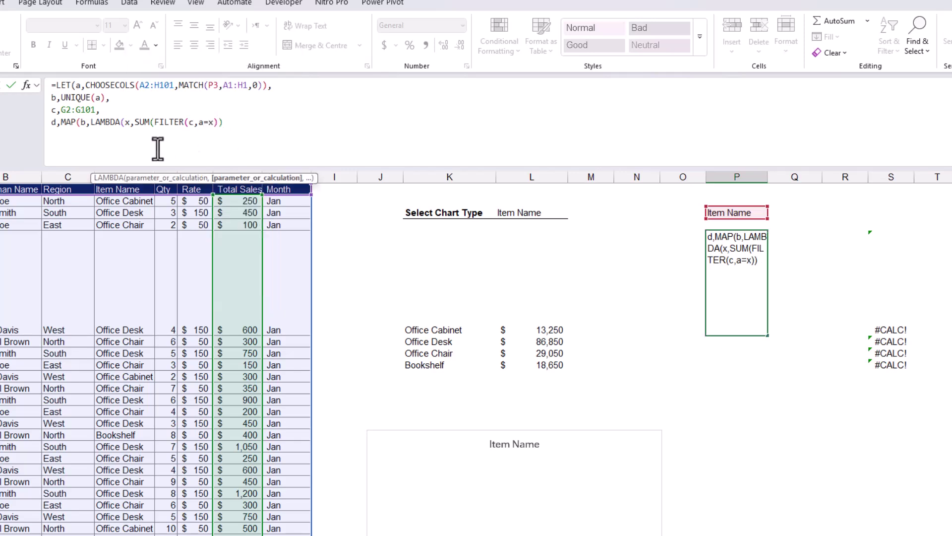
pyautogui.write(',')
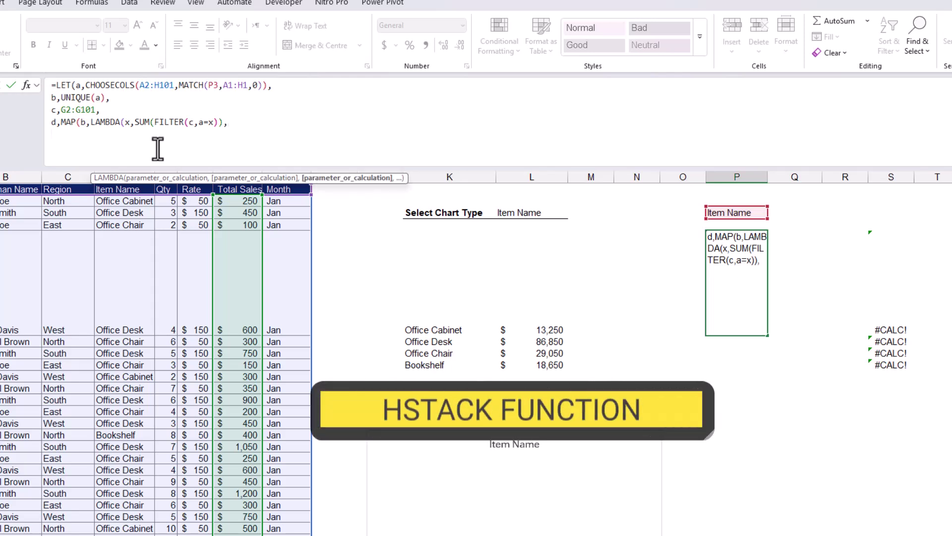
pyautogui.hotkey('alt', 'Return')
pyautogui.write('hsta')
pyautogui.press('Tab')
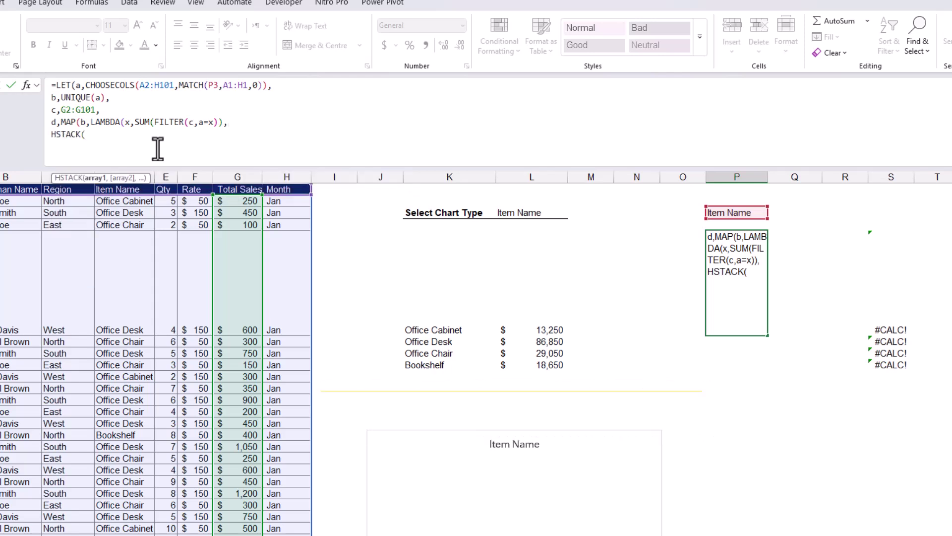
pyautogui.write('b,d))')
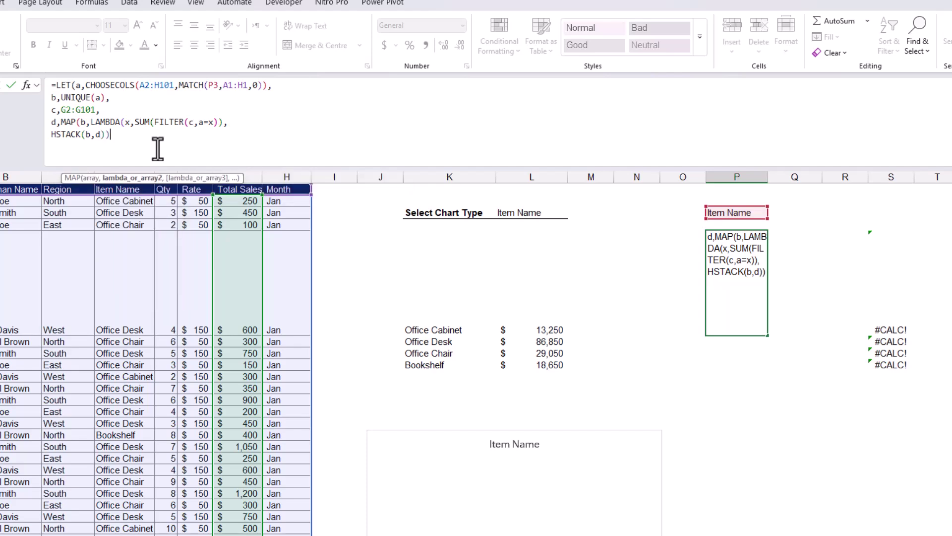
# Step: Add the missing bracket after the MAP line and commit, spilling item totals 13250–18650
pyautogui.press('Return')
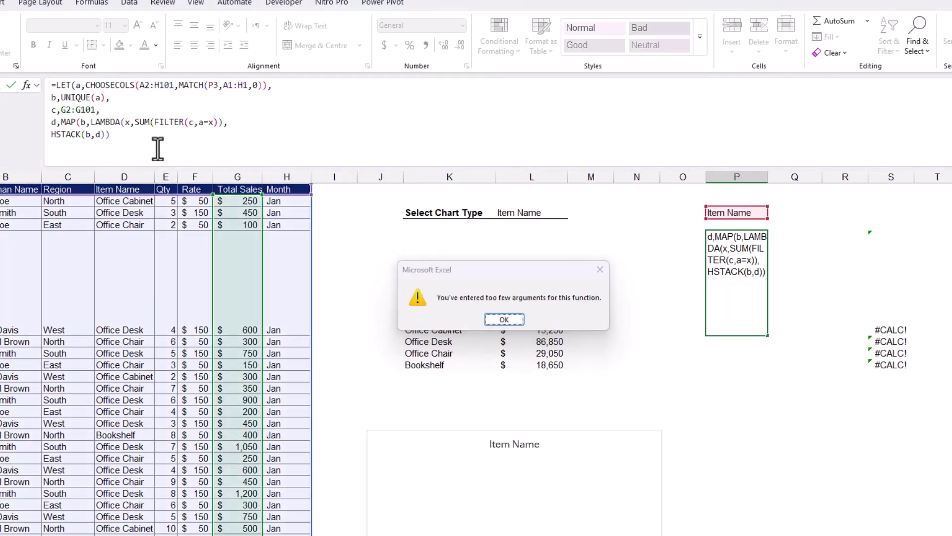
pyautogui.press('Return')
pyautogui.press('Up')
pyautogui.press('End')
pyautogui.press('Left')
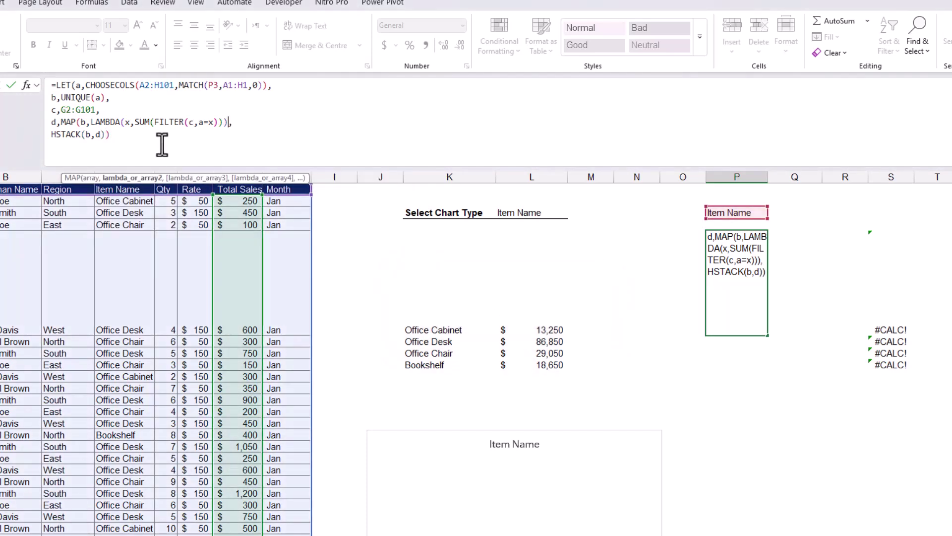
pyautogui.write(')')
pyautogui.press('Return')
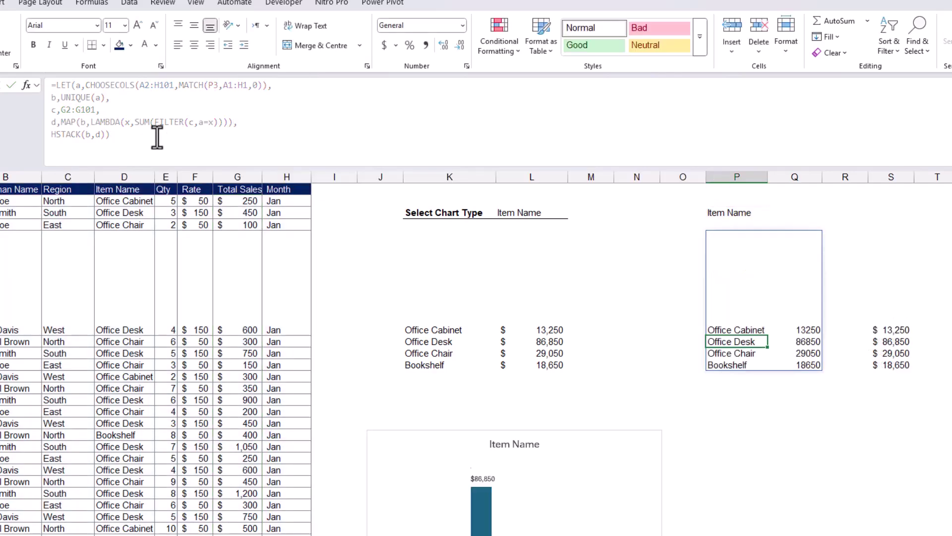
pyautogui.click(769, 309)
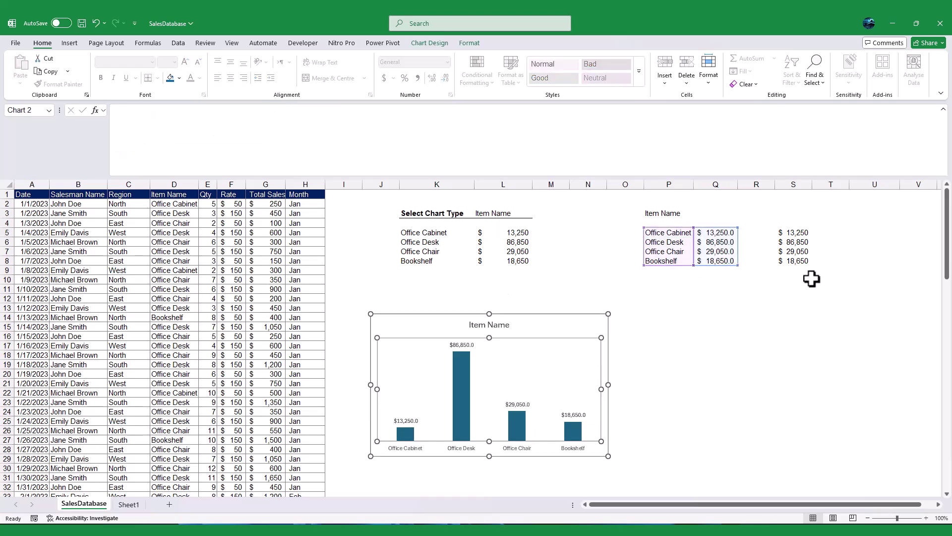
# Step: Delete column S with its leftover totals
pyautogui.click(809, 278)
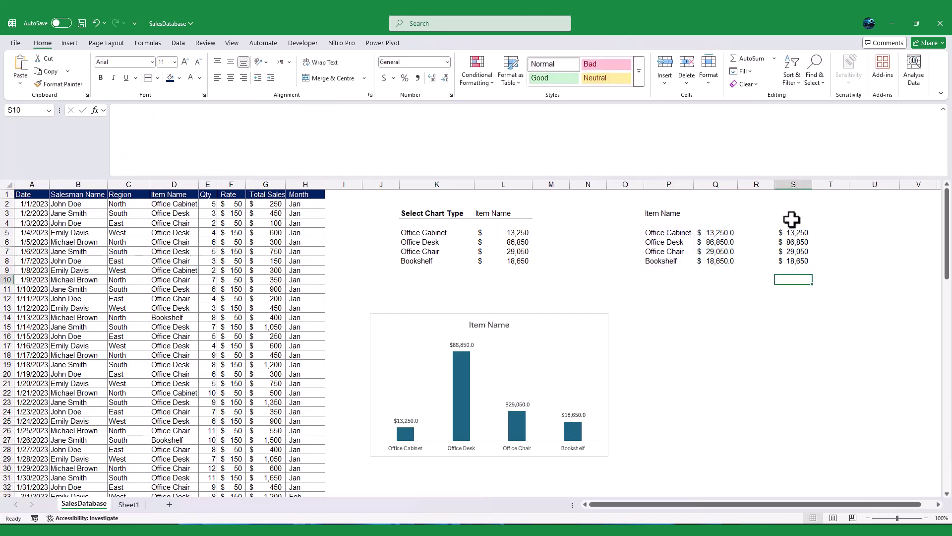
pyautogui.click(793, 188)
pyautogui.rightClick(793, 188)
pyautogui.click(820, 300)
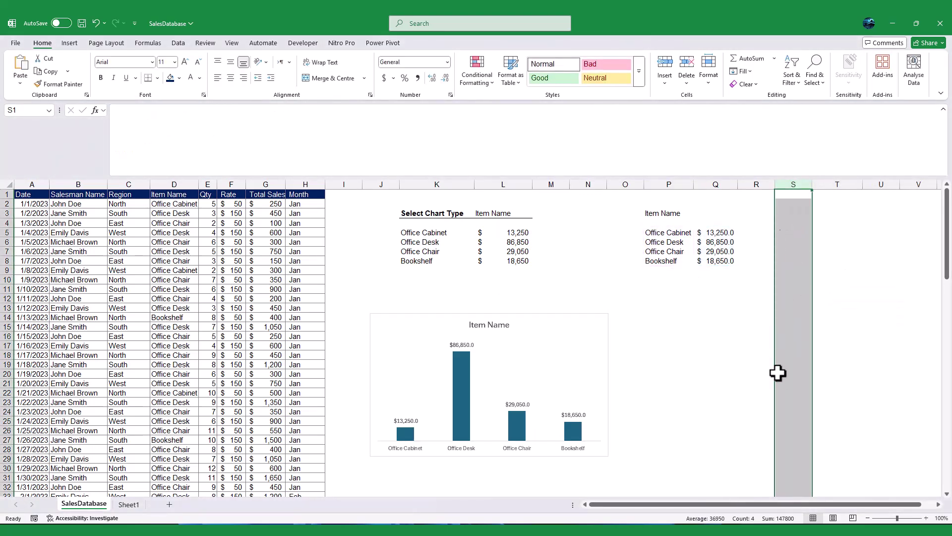
# Step: Switch P3's category to Salesman Name, then Month, then back to Item Name
pyautogui.click(661, 214)
pyautogui.click(699, 213)
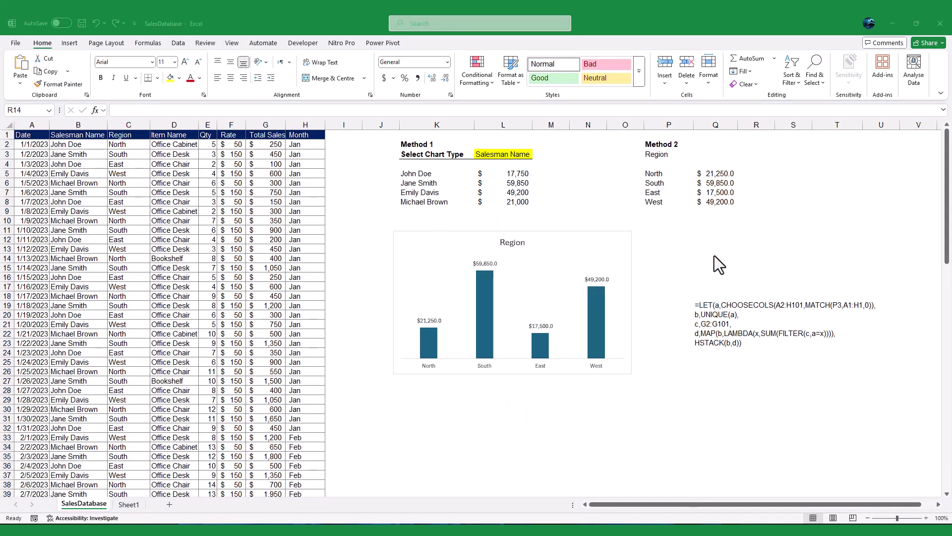
pyautogui.click(744, 257)
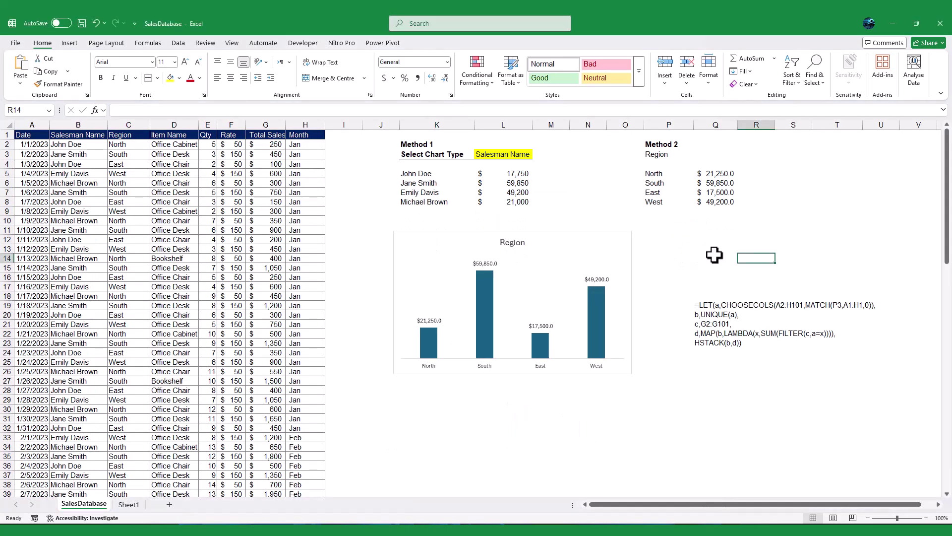
pyautogui.click(665, 157)
pyautogui.click(698, 154)
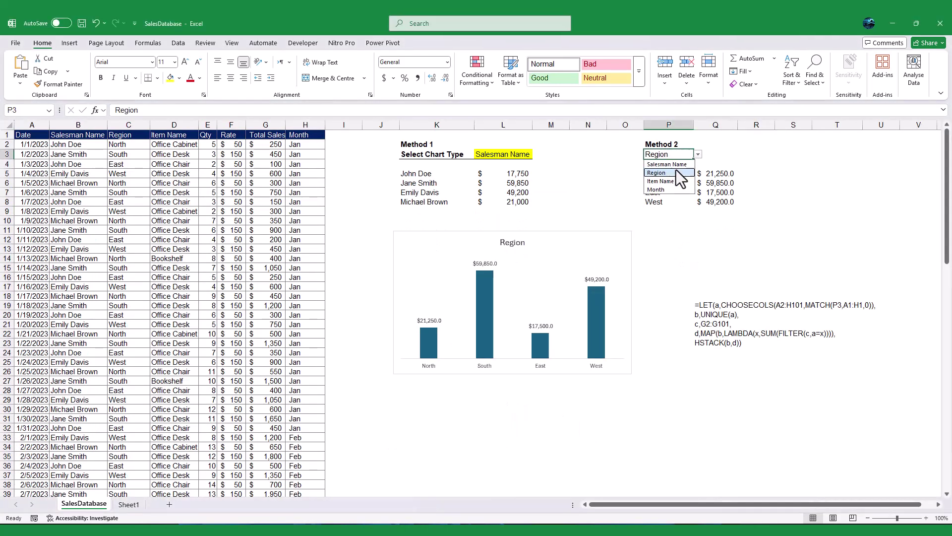
pyautogui.click(676, 165)
pyautogui.click(698, 155)
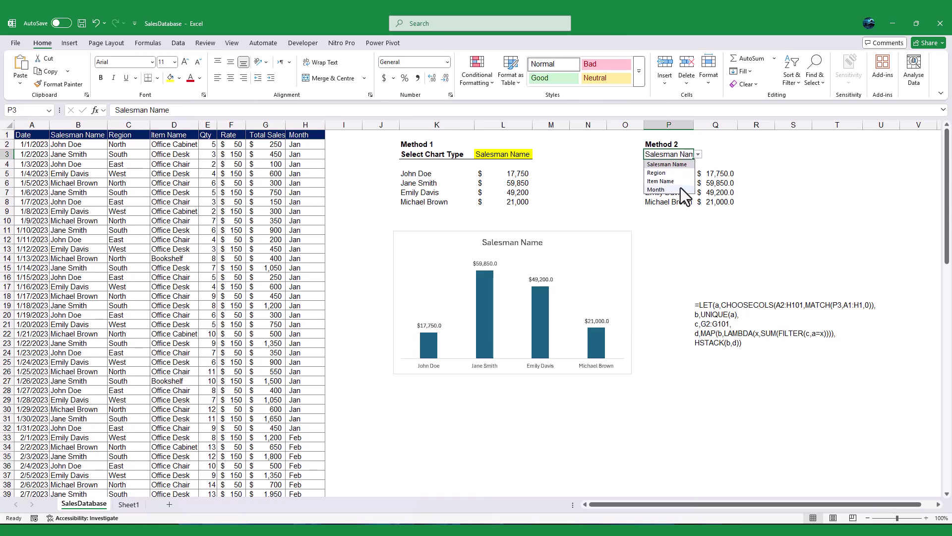
pyautogui.click(679, 189)
pyautogui.click(698, 154)
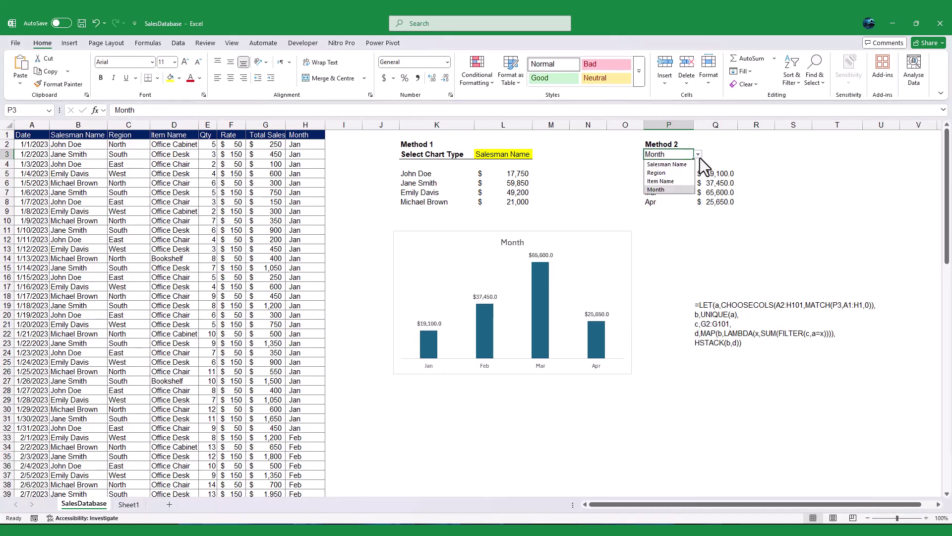
pyautogui.click(679, 181)
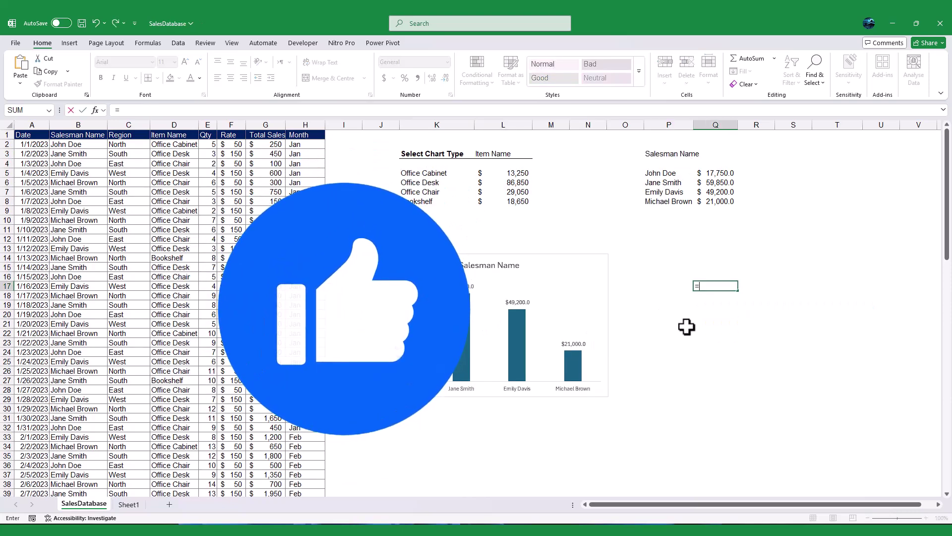
# Step: Enter =FORMULATEXT(P5) to display the LET formula's text below the results
pyautogui.write('=form')
pyautogui.press('Tab')
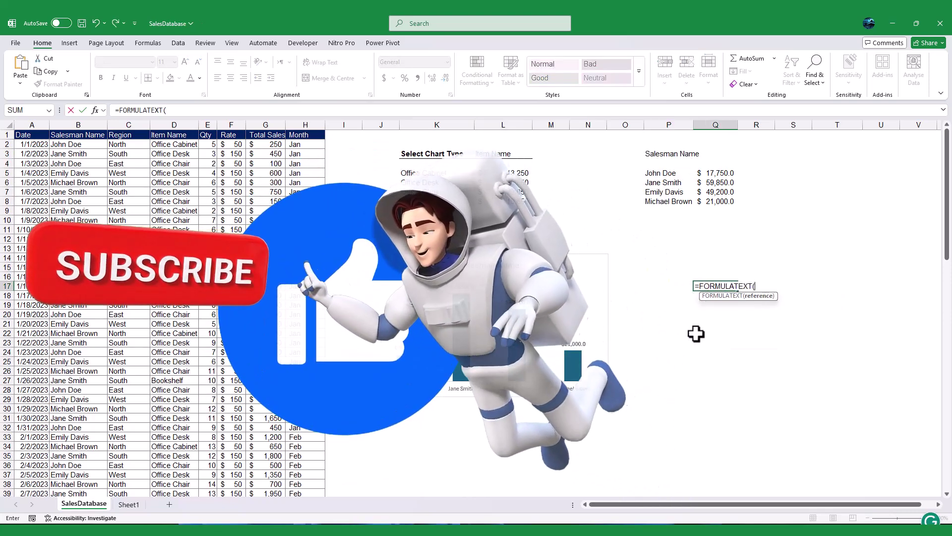
pyautogui.click(659, 173)
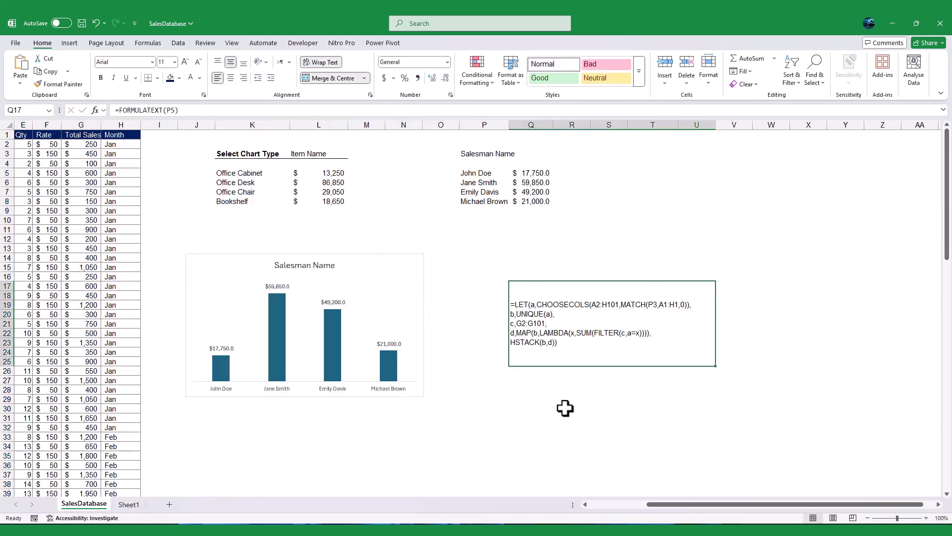
pyautogui.click(565, 408)
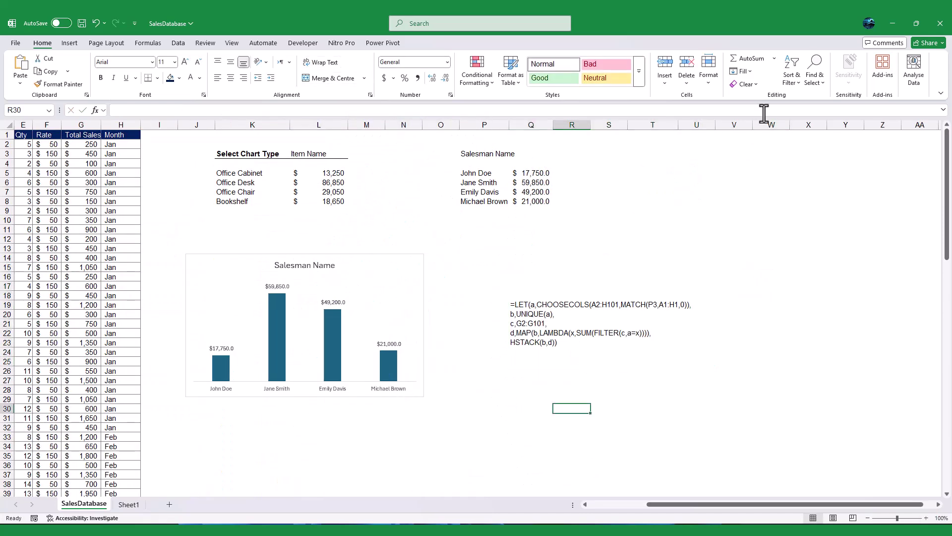